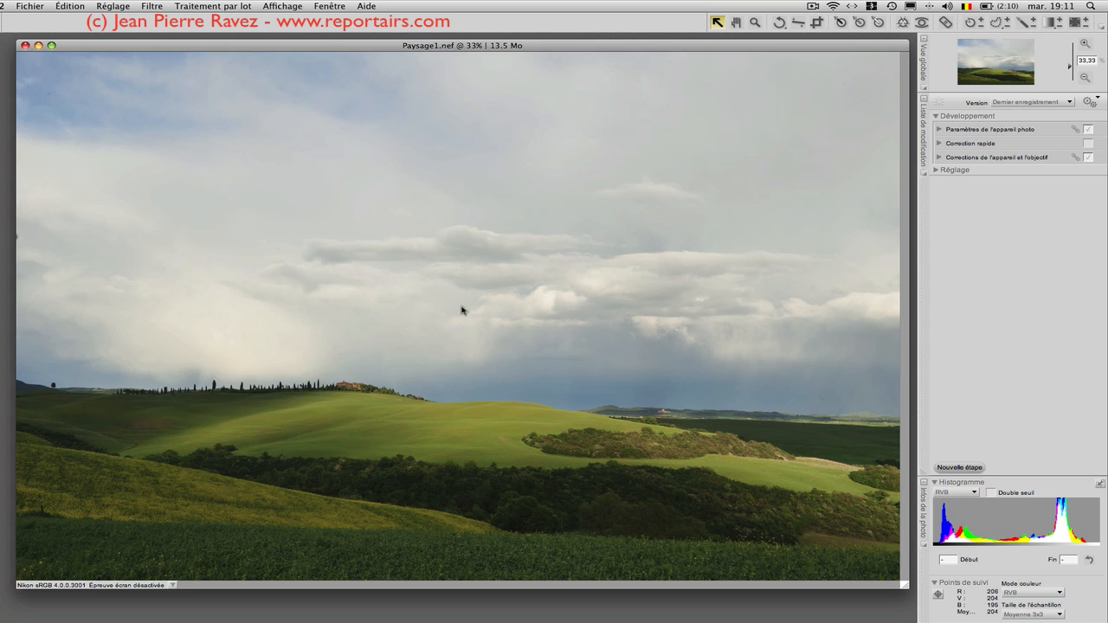
Add a Niveaux et courbes adjustment and raise the RVB curve slightly in the highlights to brighten the photo
click(953, 468)
click(933, 203)
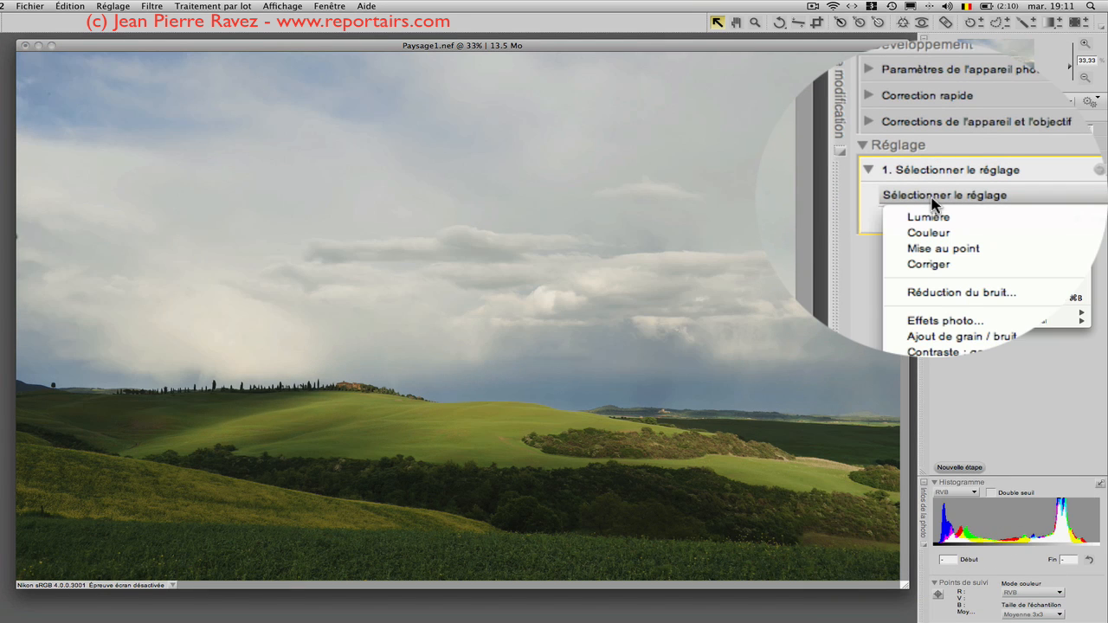
click(905, 210)
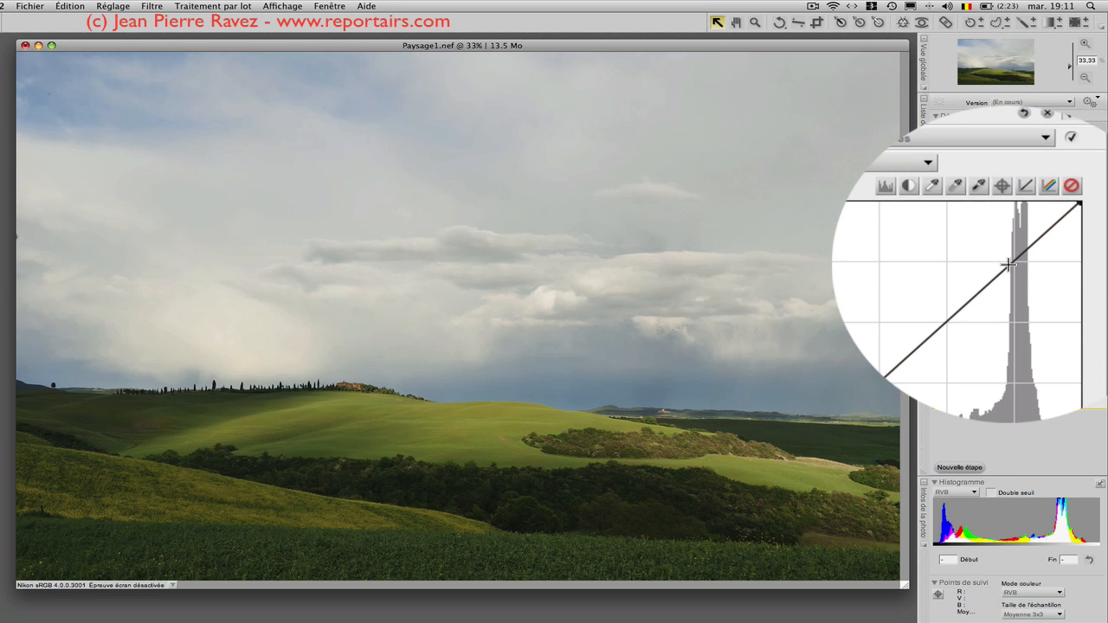
drag(1018, 262, 1018, 254)
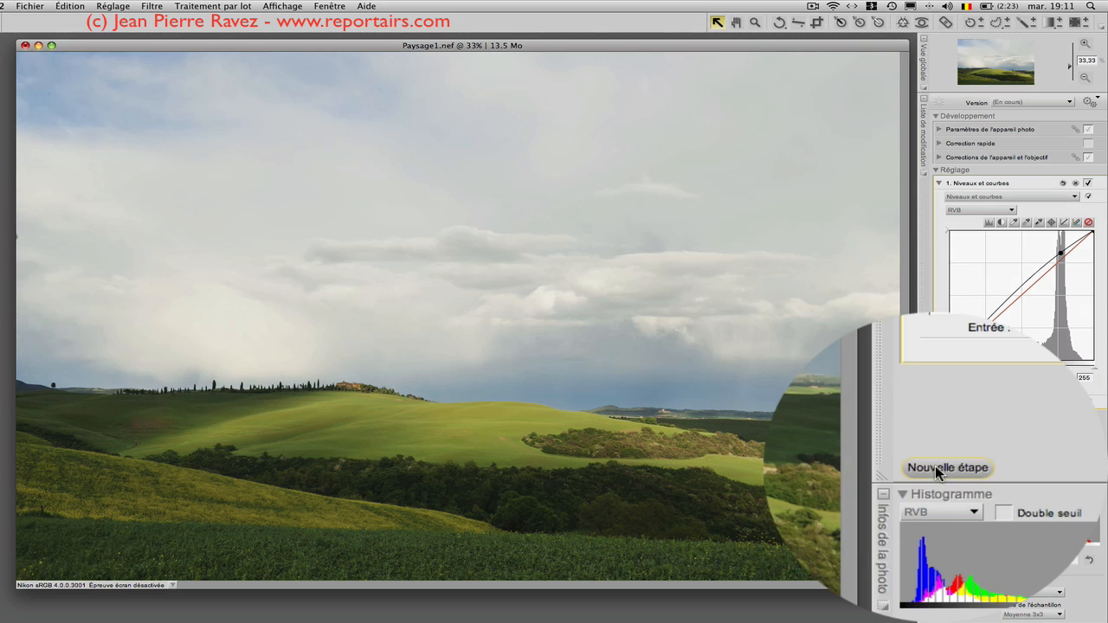
click(950, 468)
click(992, 424)
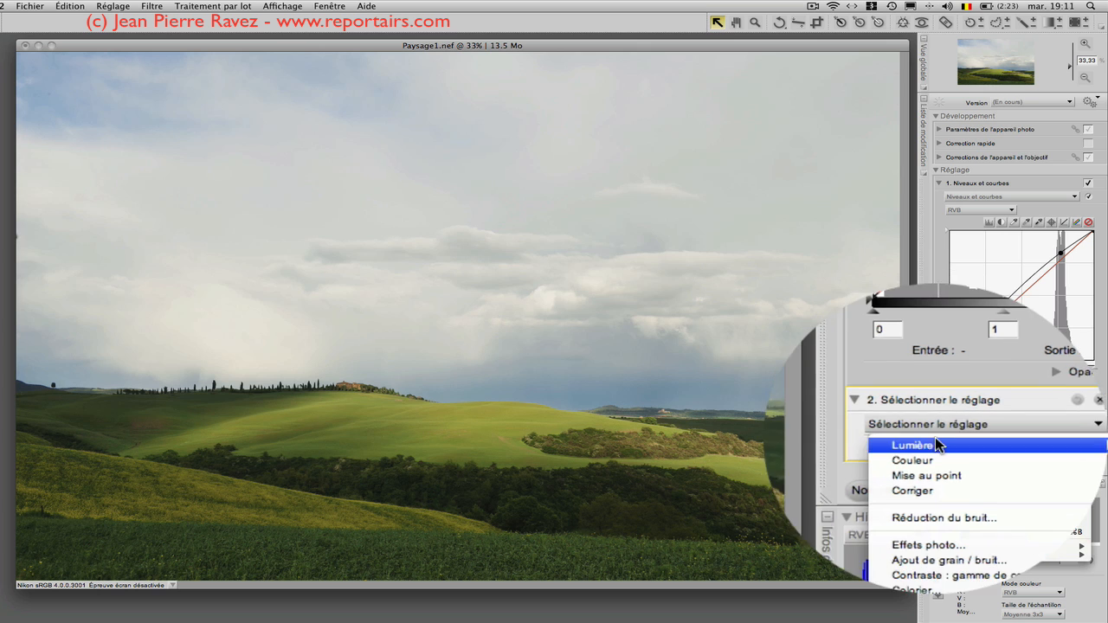
mouse_move(934, 447)
click(899, 449)
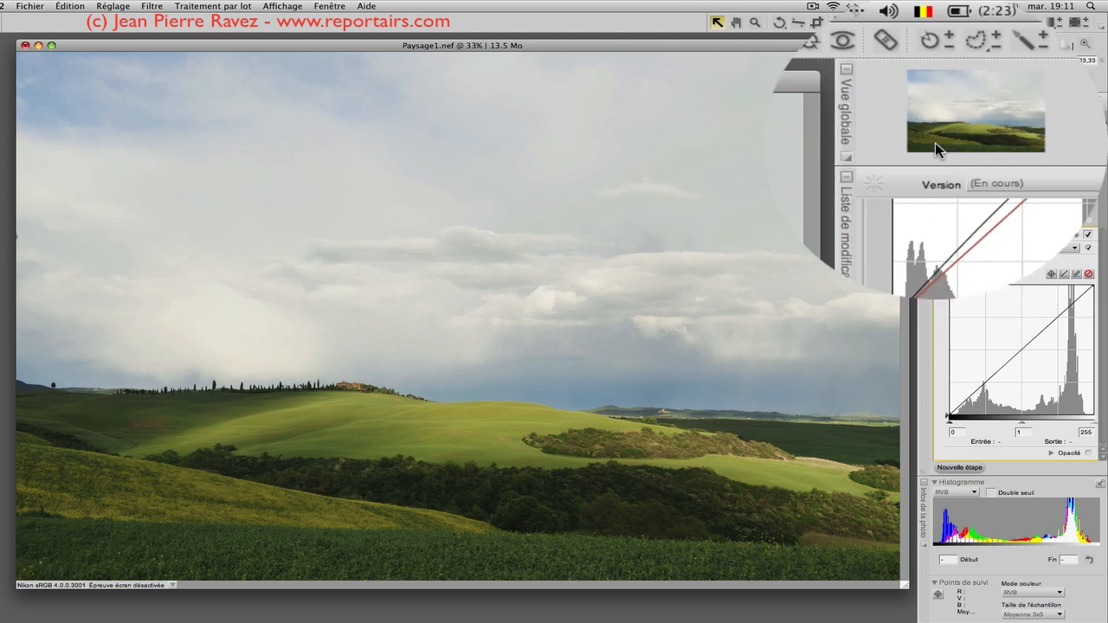
click(1052, 235)
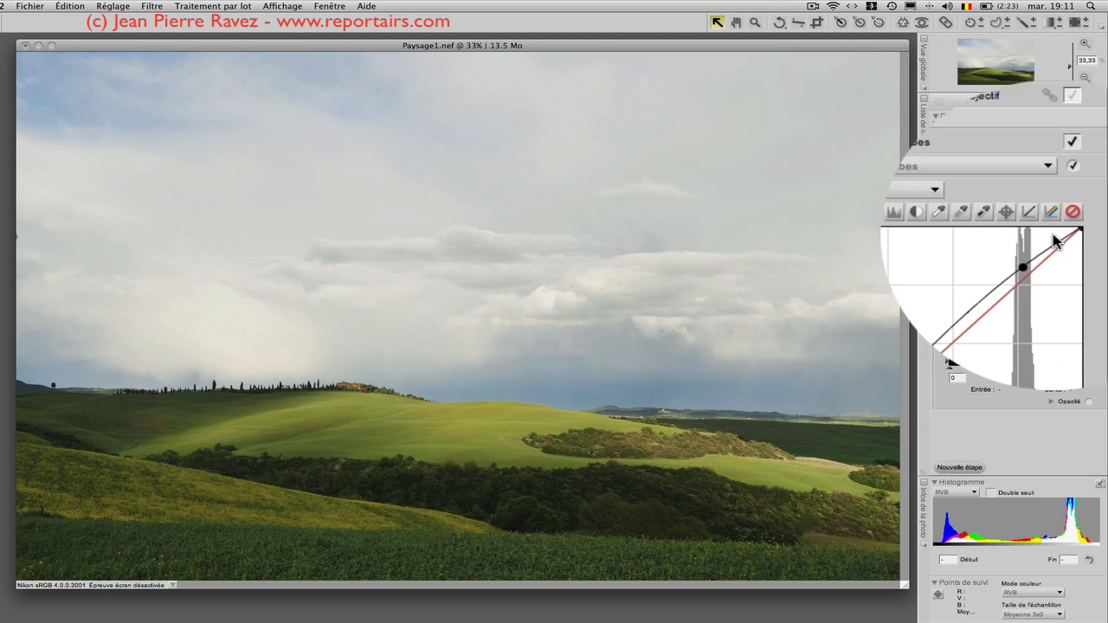
Add a second adjustment step and draw a vertical gradient selection from the top edge of the sky down to the hills
click(935, 470)
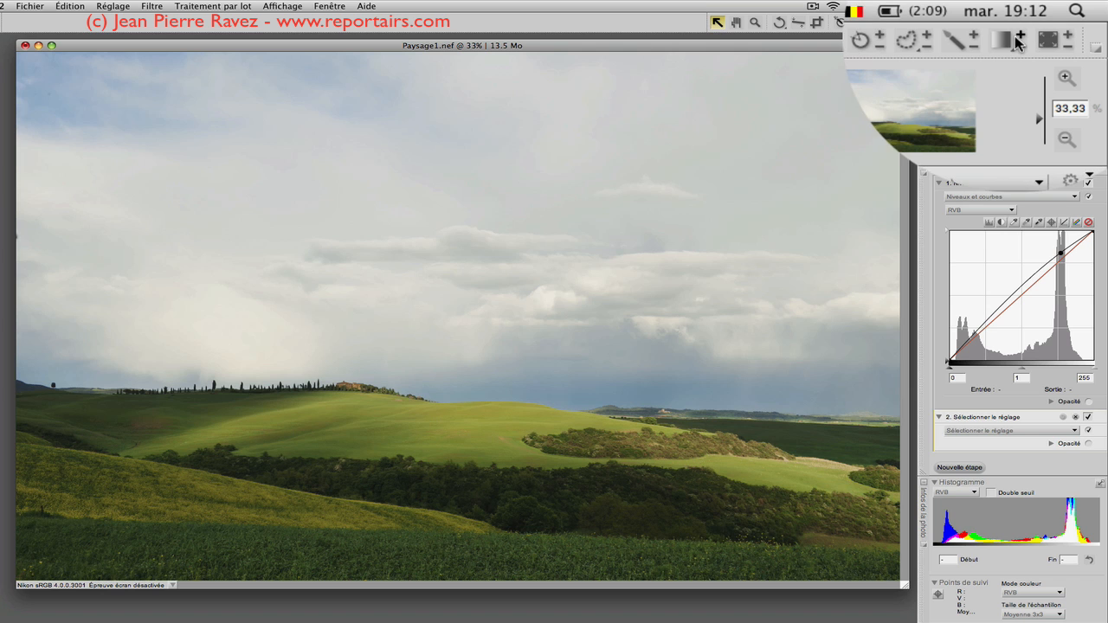
click(1019, 40)
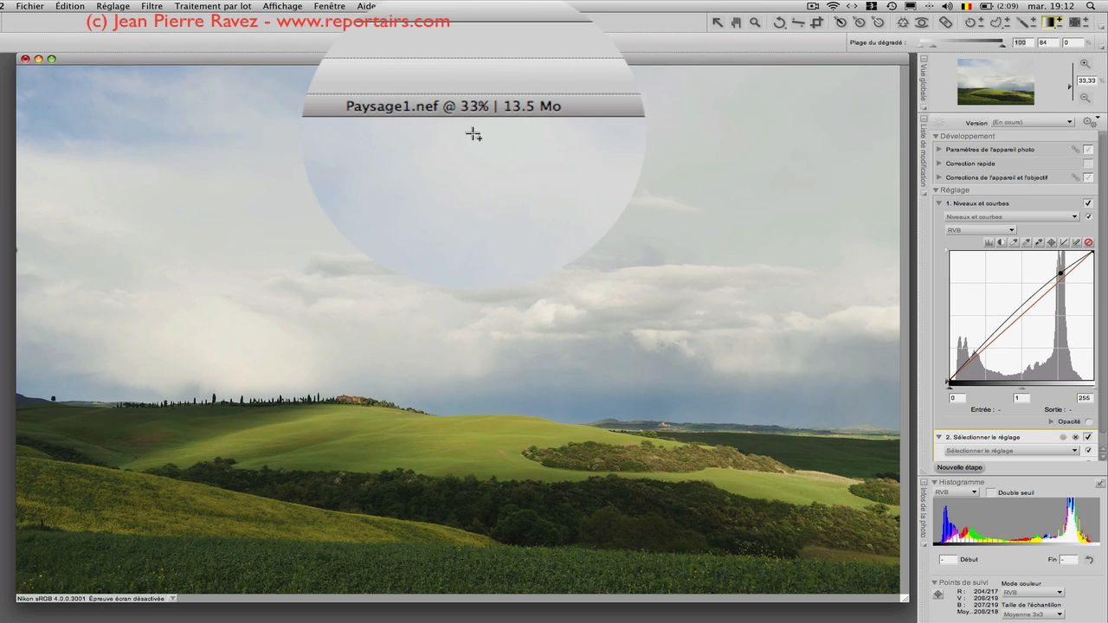
drag(476, 67, 480, 446)
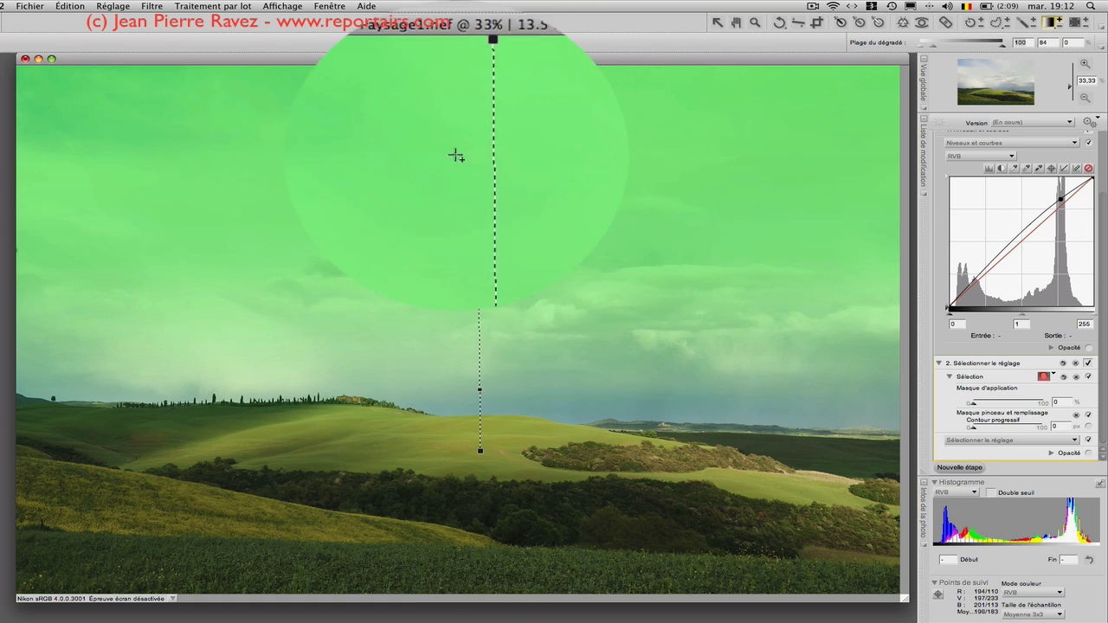
Apply an LST adjustment to the gradient selection and pull its Luminosité globale curve down in the midtones to darken the sky
scroll(1097, 435, down, 1)
click(1042, 442)
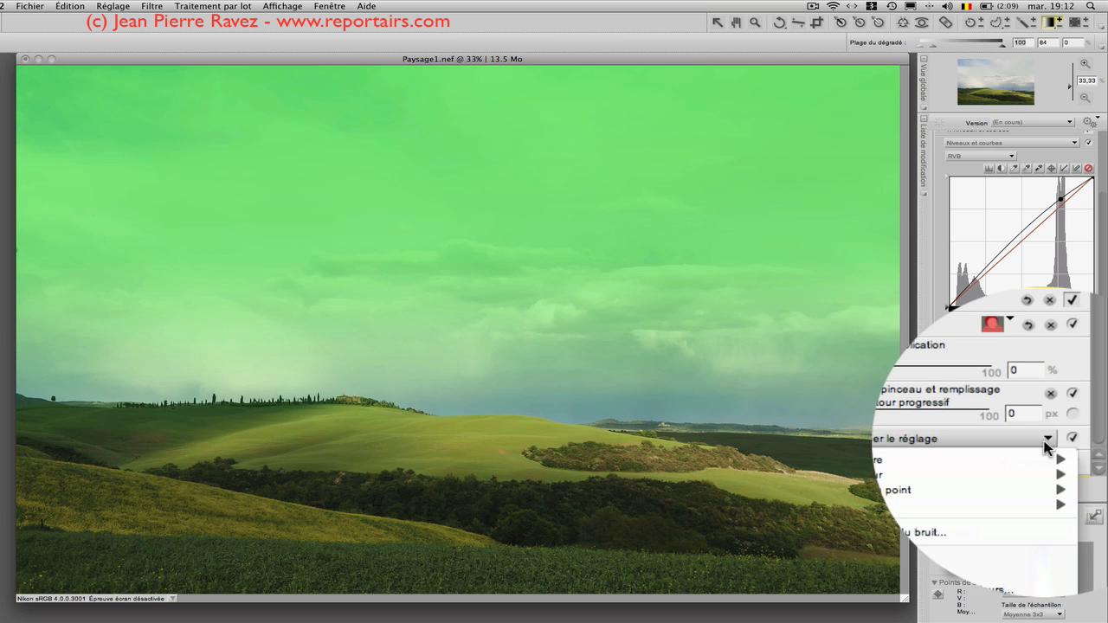
mouse_move(995, 459)
click(921, 459)
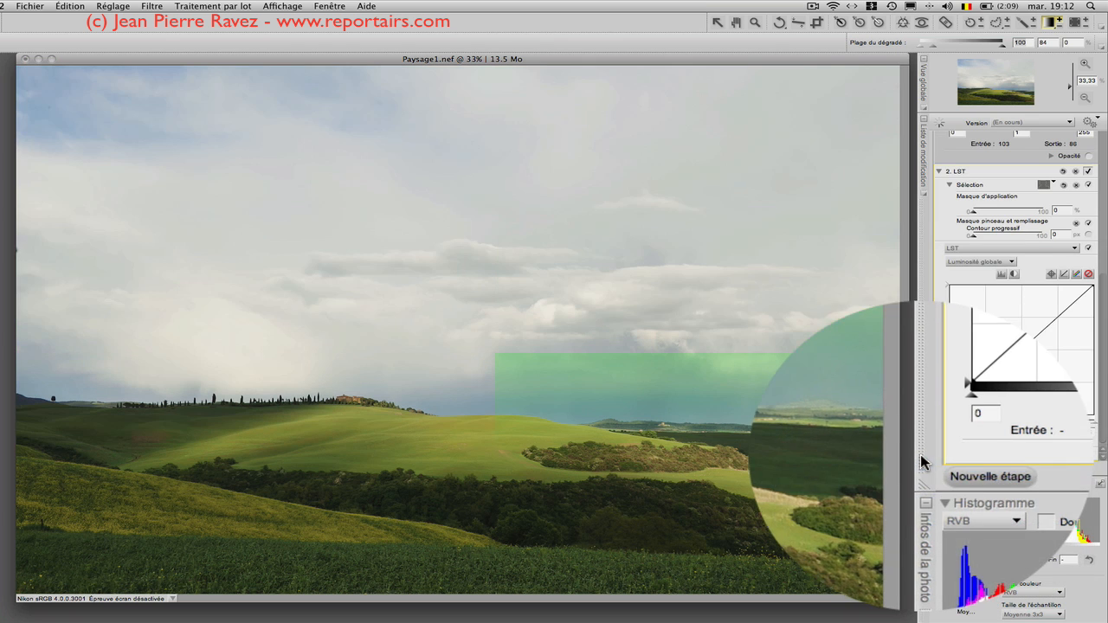
drag(935, 366, 941, 391)
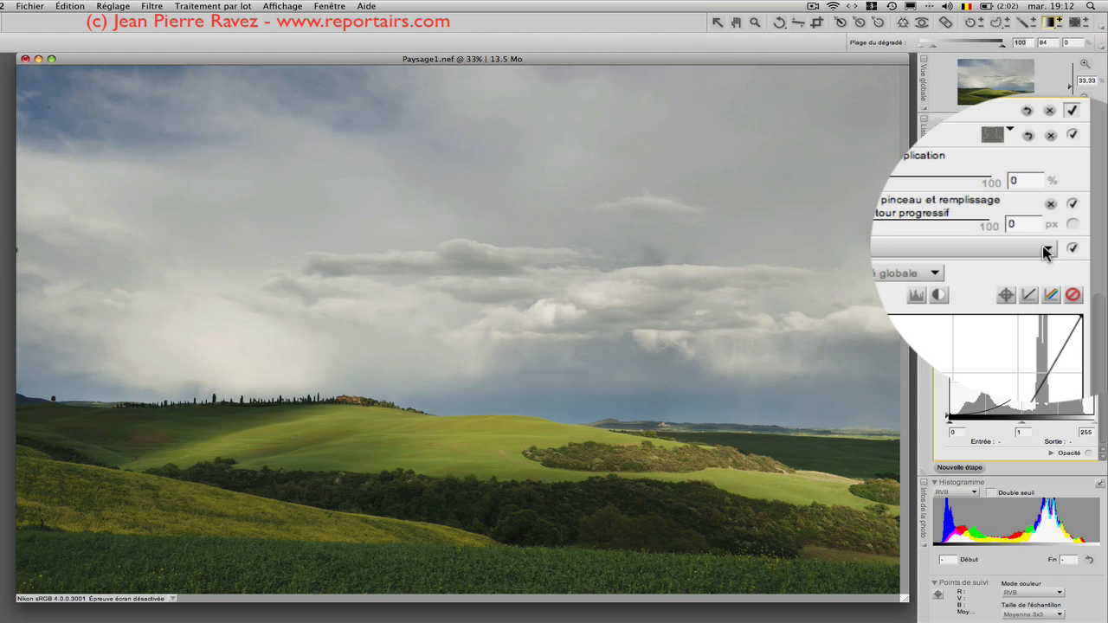
Add a second LST adjustment to the same gradient selection and lower its Luminosité globale curve to darken the clouds further
click(1046, 250)
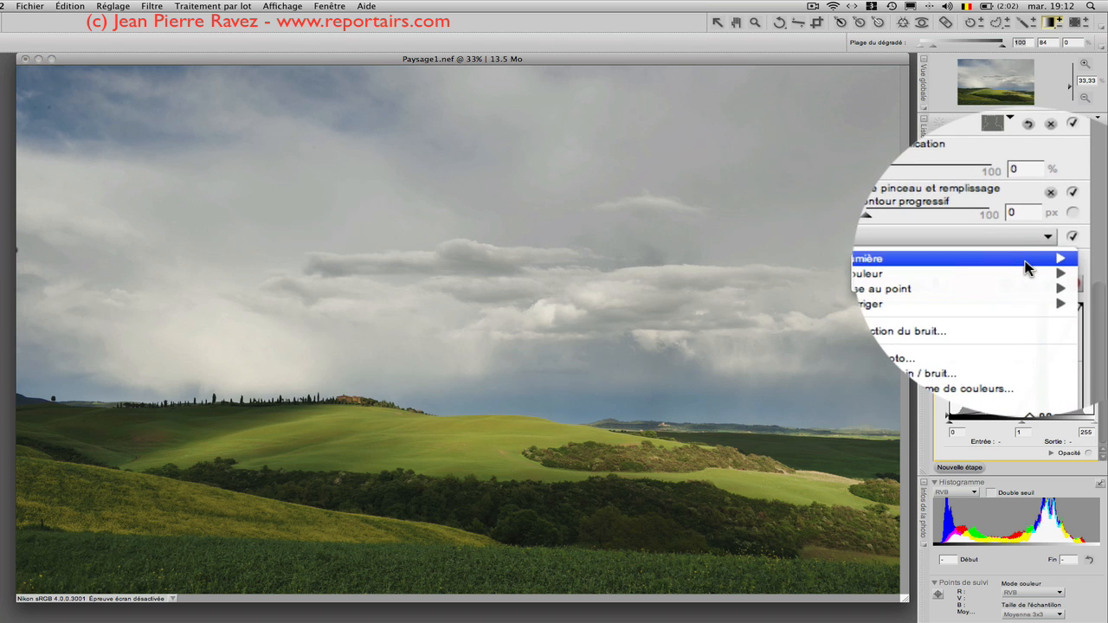
mouse_move(1019, 264)
click(930, 267)
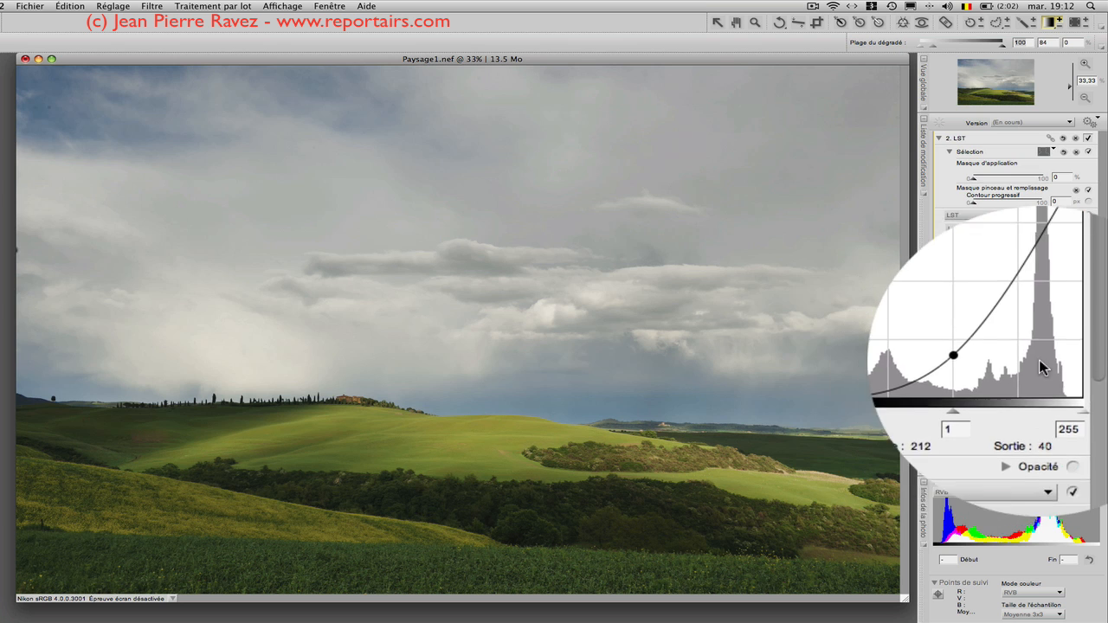
scroll(1051, 362, down, 5)
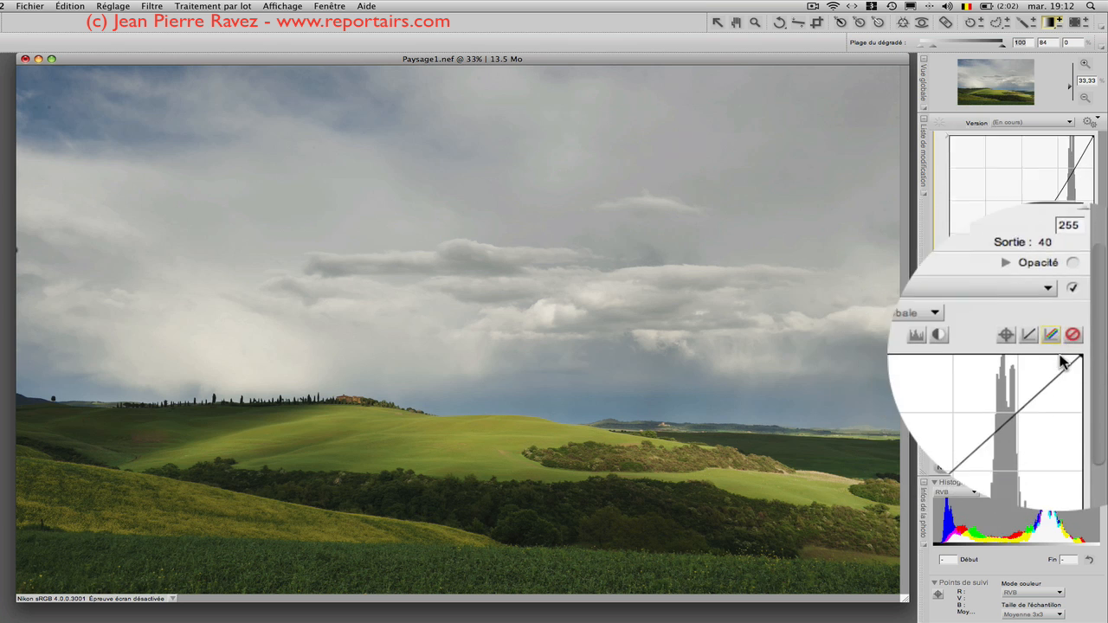
click(935, 367)
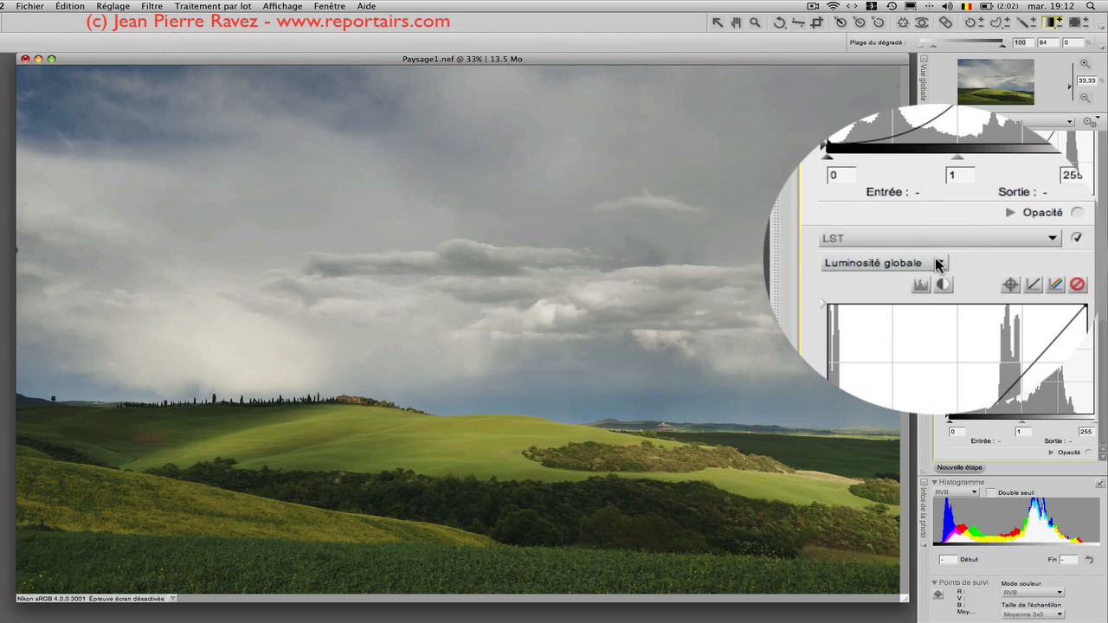
Switch the second LST adjustment to Saturation and raise its curve in the blues
click(1010, 260)
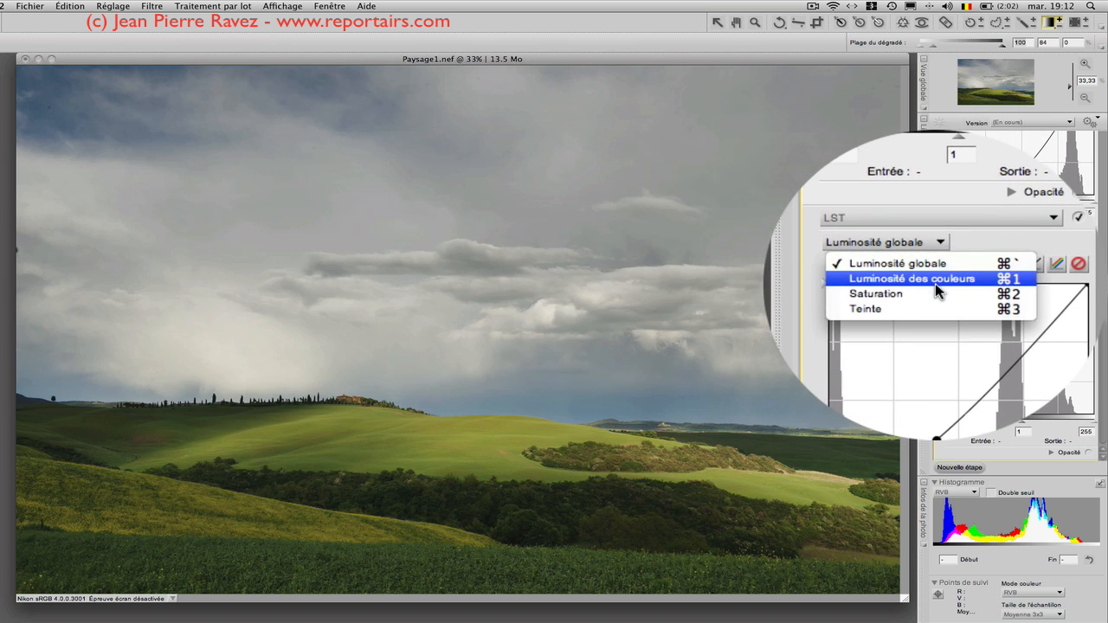
click(934, 286)
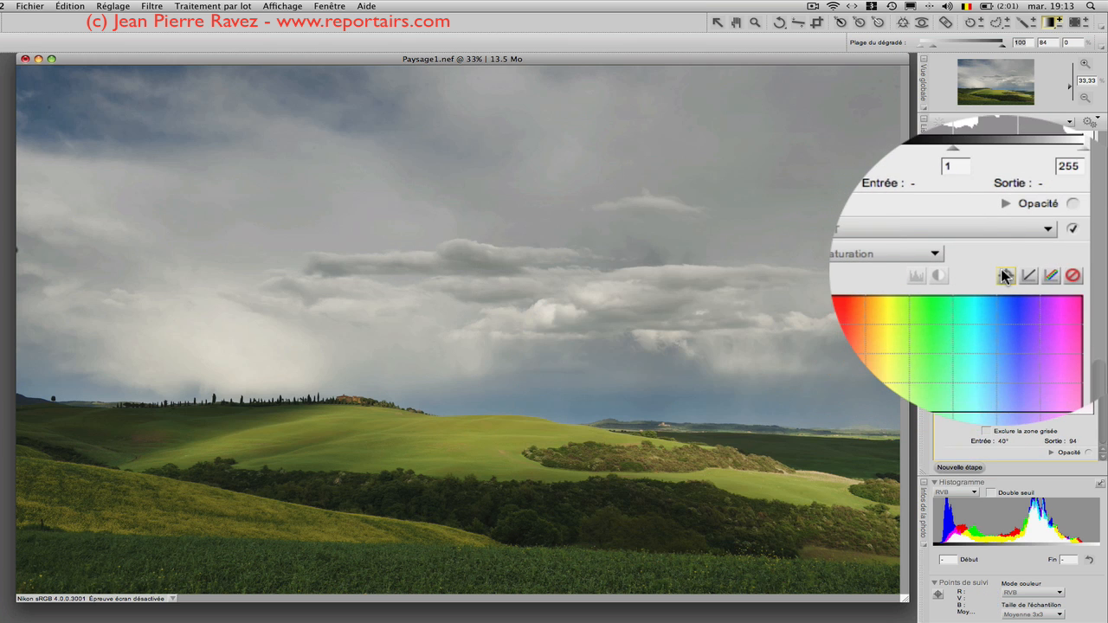
click(1051, 273)
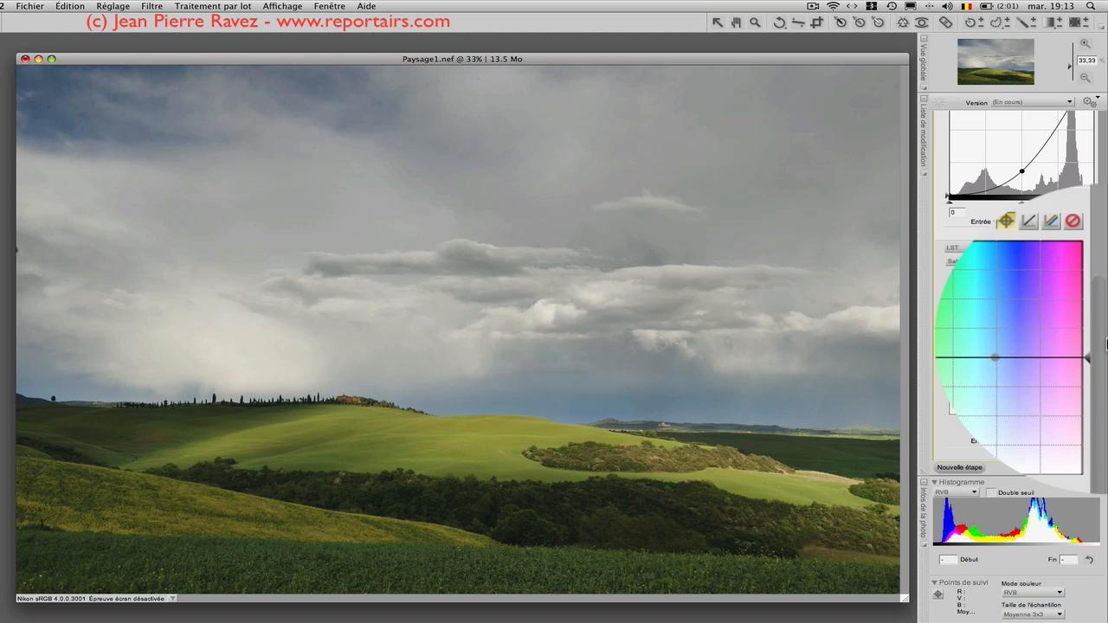
drag(996, 348, 996, 321)
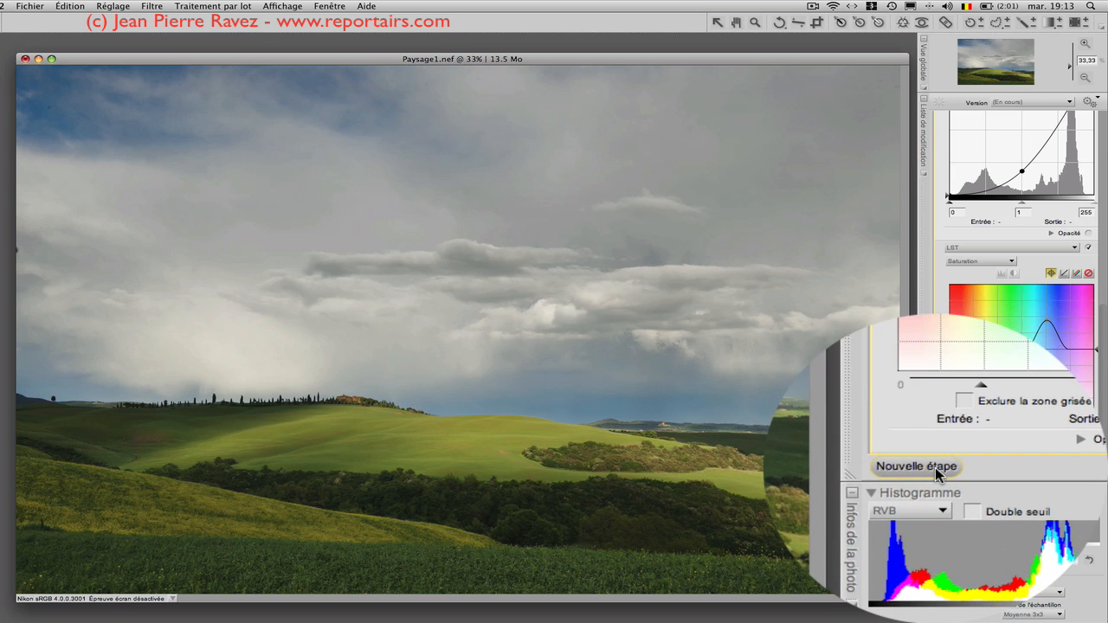
Add an LST adjustment as a third step, set it to Saturation and raise the curve slightly at the yellows and yellow-greens
click(935, 467)
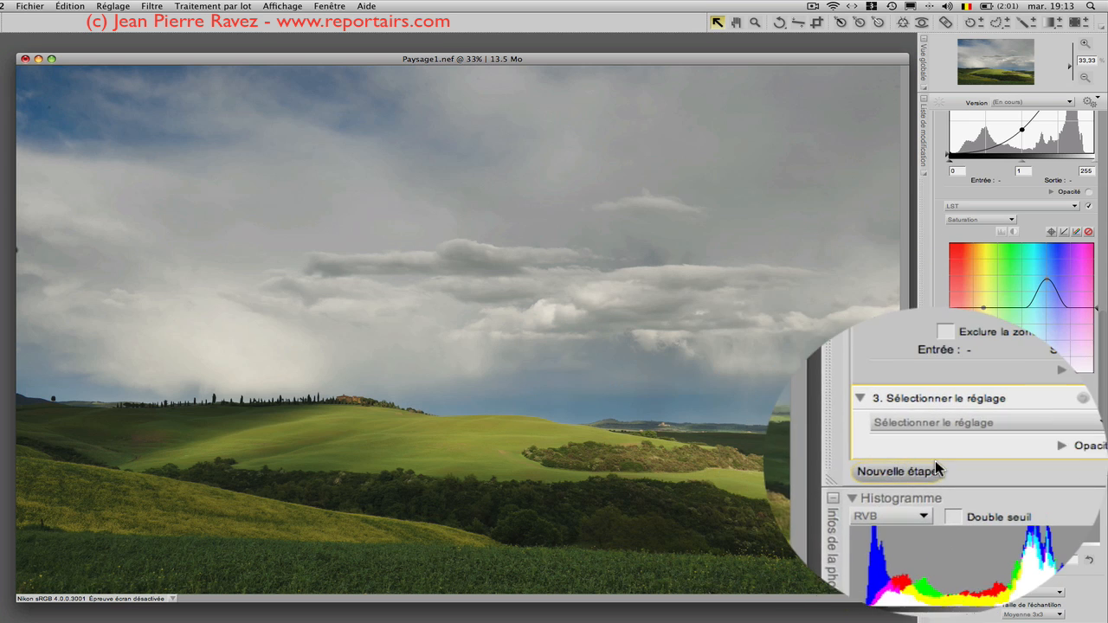
click(941, 448)
mouse_move(995, 463)
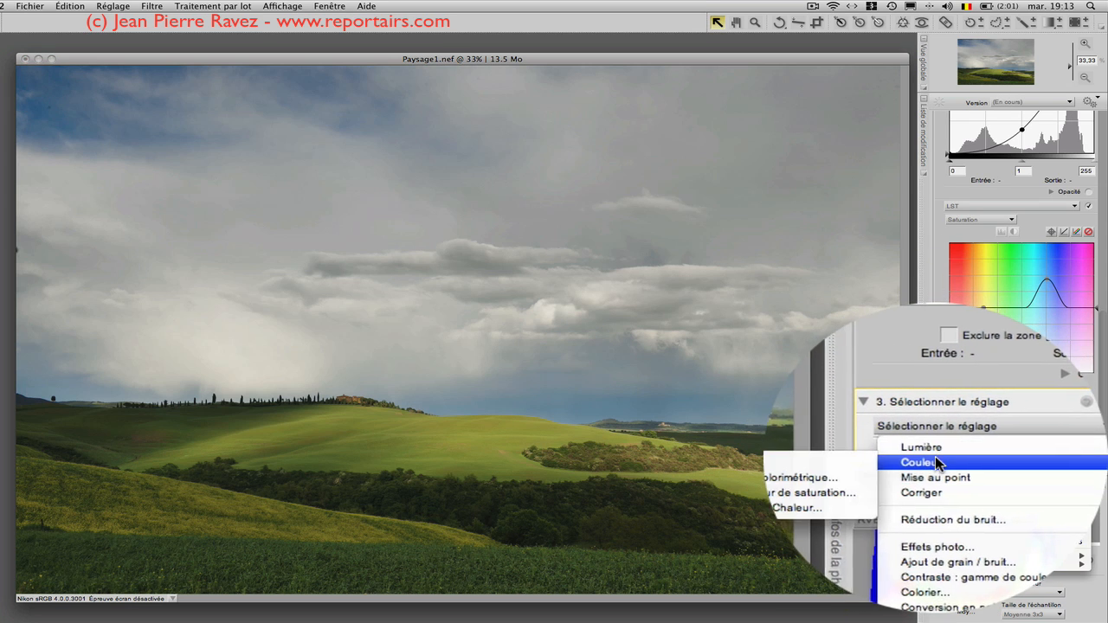
click(915, 464)
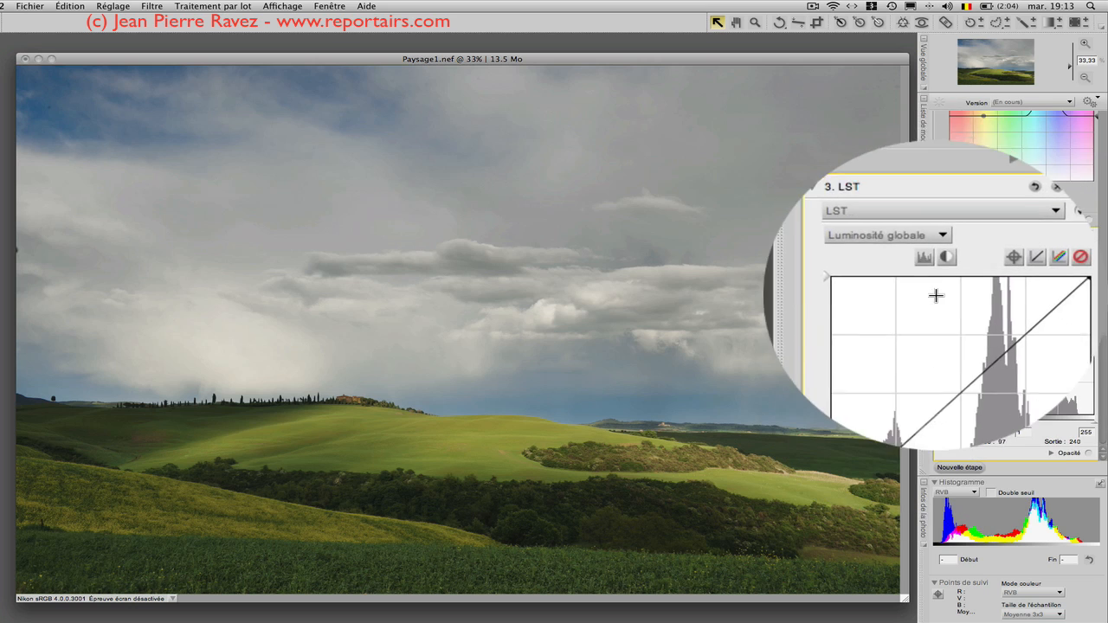
click(935, 257)
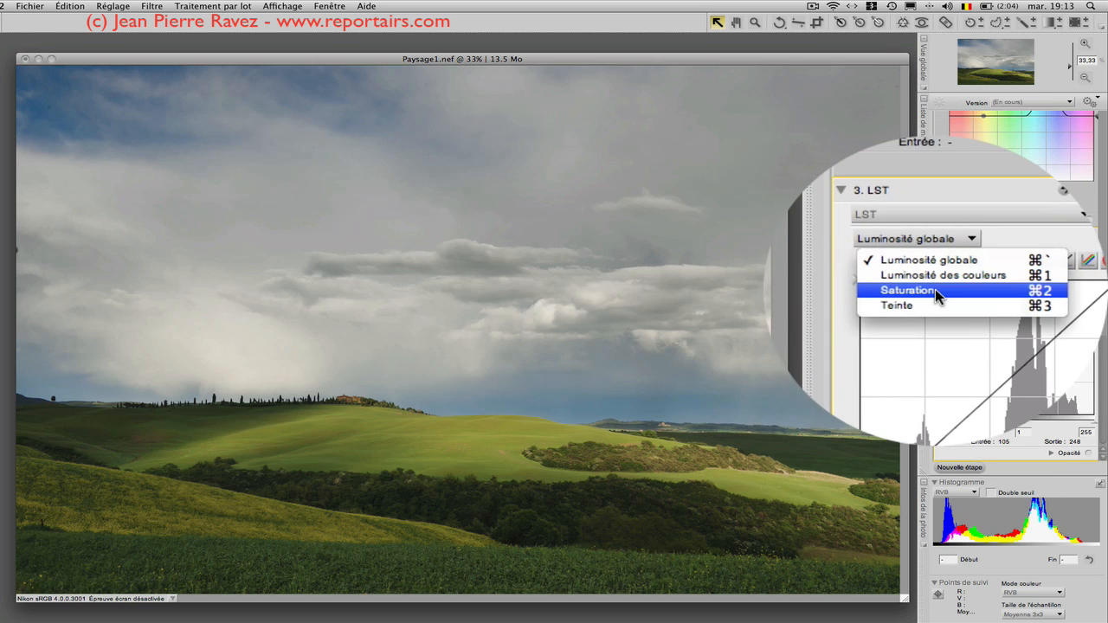
click(935, 291)
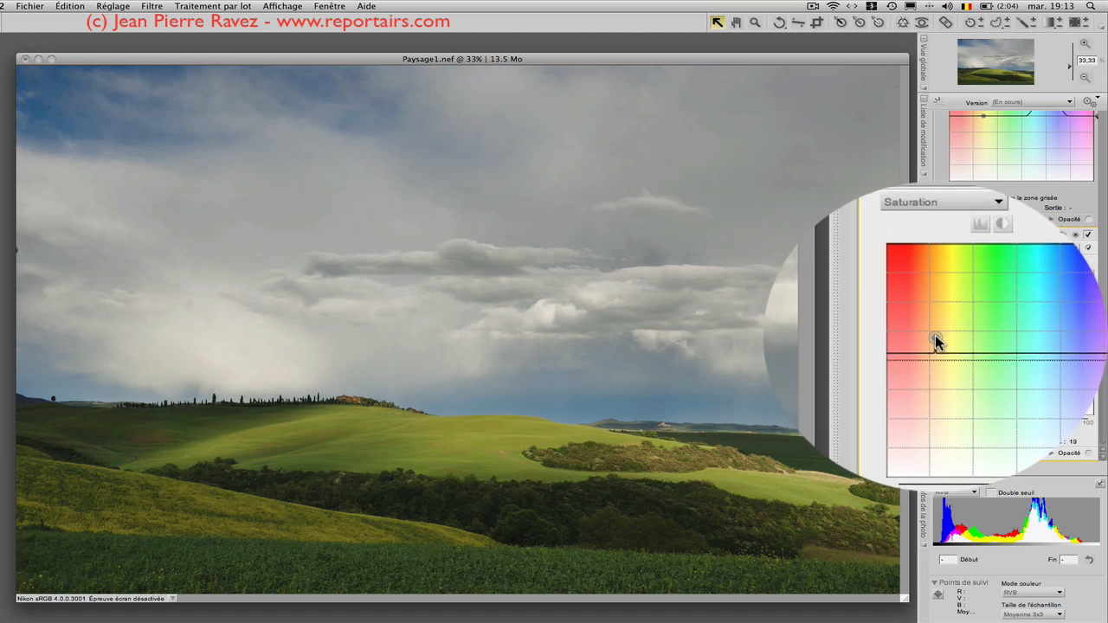
drag(935, 423, 974, 423)
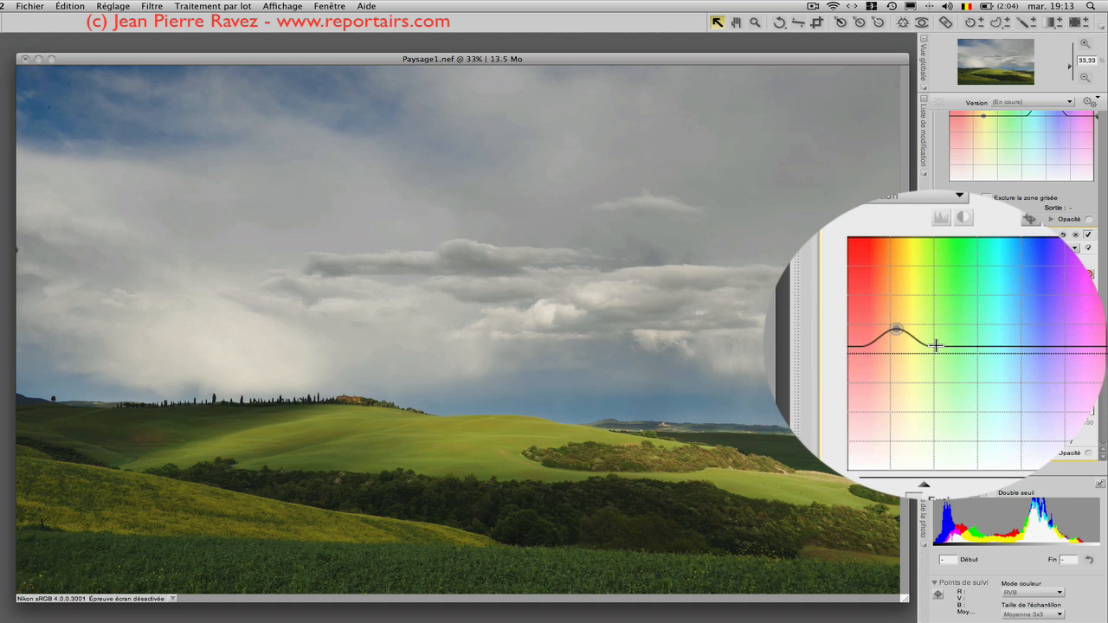
click(935, 345)
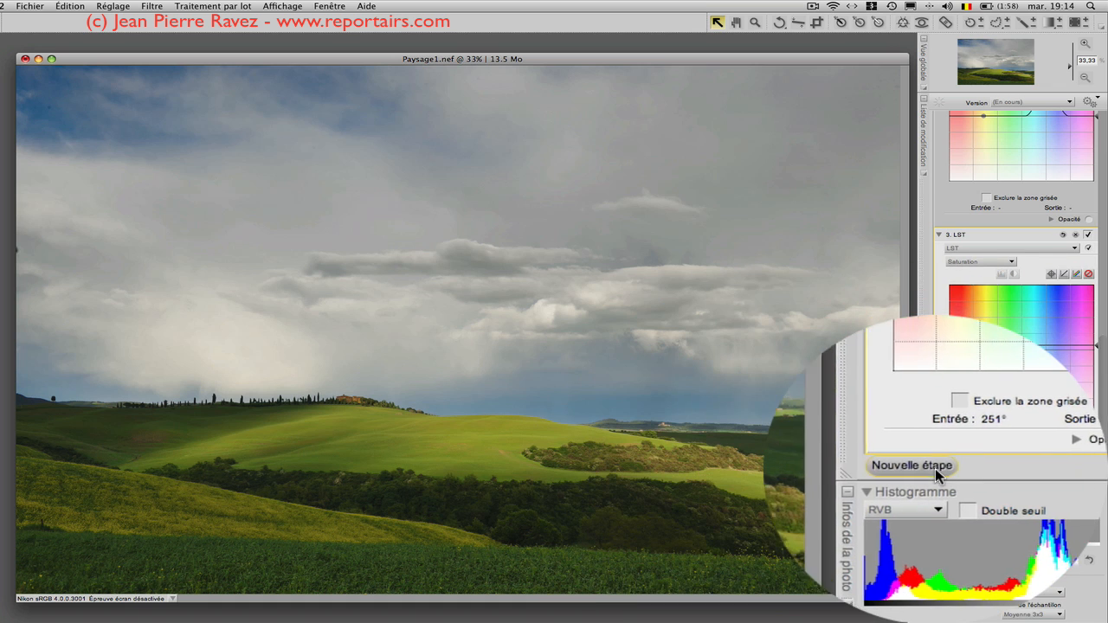
Add a Passe-haut adjustment as a fourth step and set its radius to 3,04 px
click(938, 468)
click(934, 440)
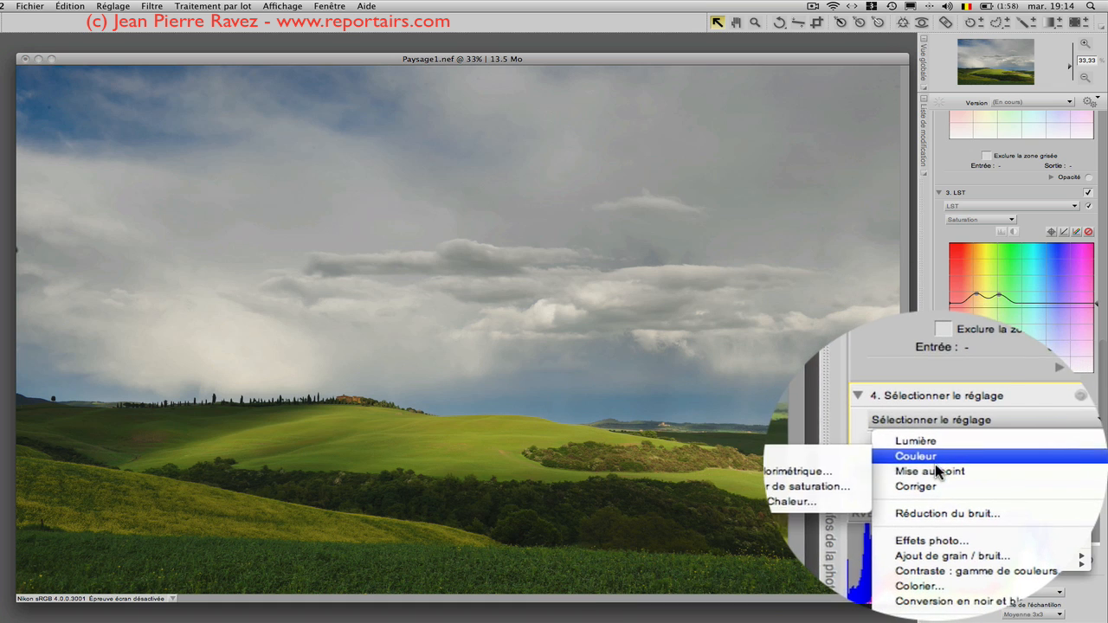
mouse_move(935, 470)
click(809, 485)
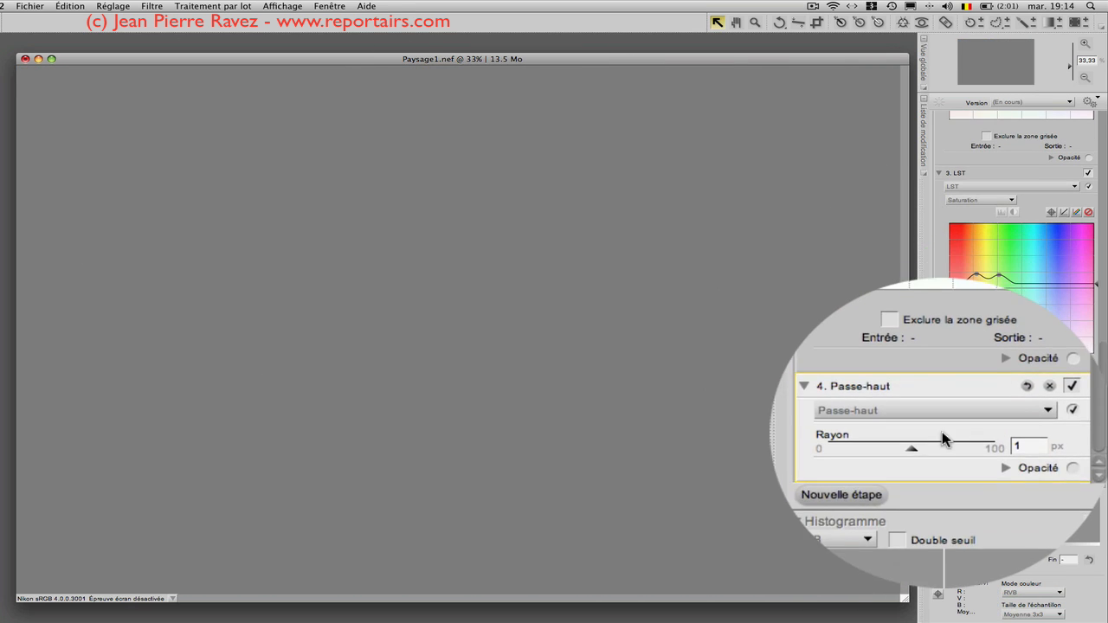
drag(935, 440, 937, 440)
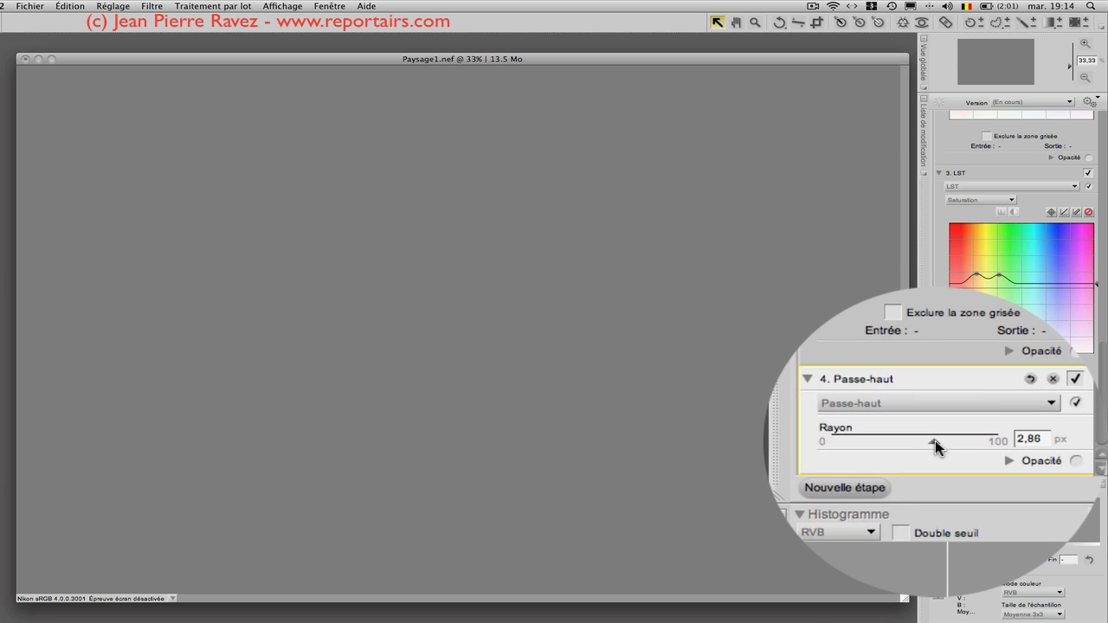
drag(935, 440, 935, 440)
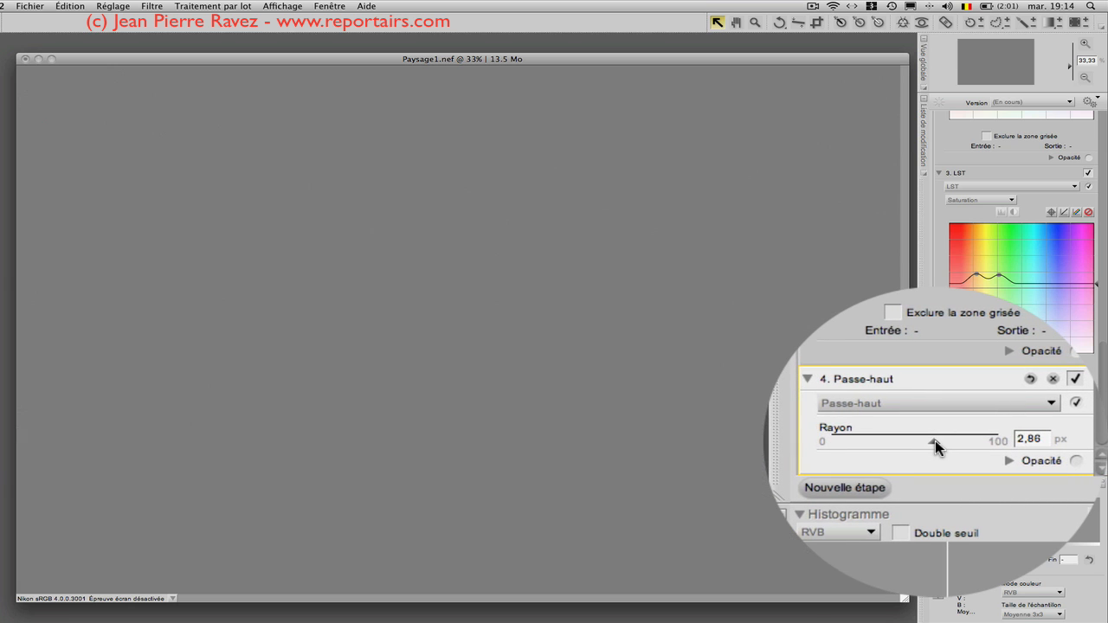
drag(935, 440, 935, 441)
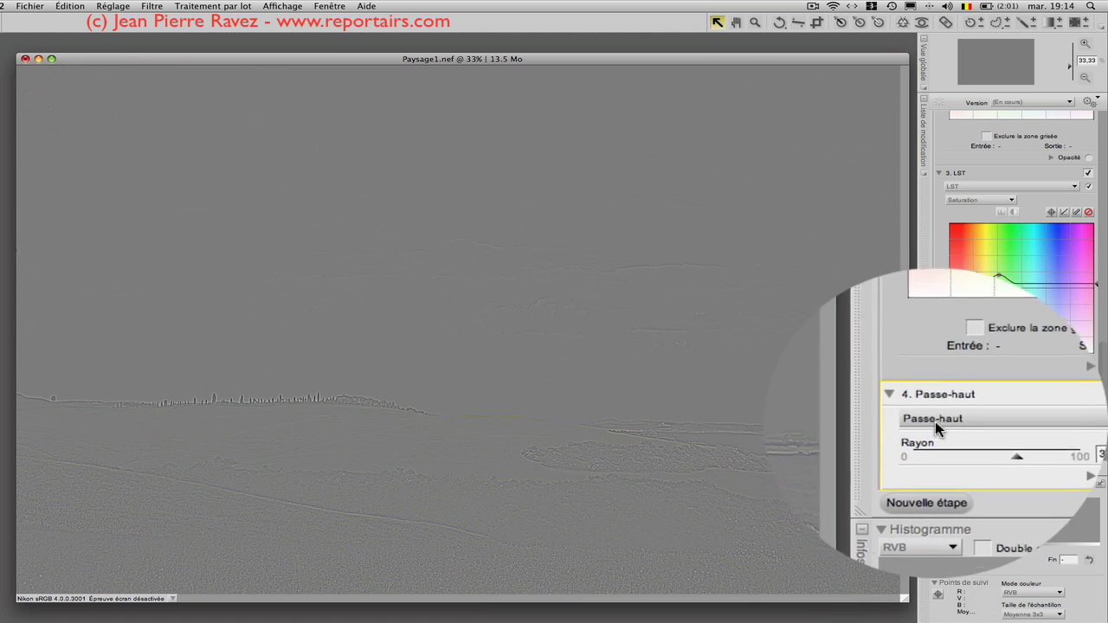
Set the blending mode of the Passe-haut step to Incrustation in its opacity options
click(1008, 452)
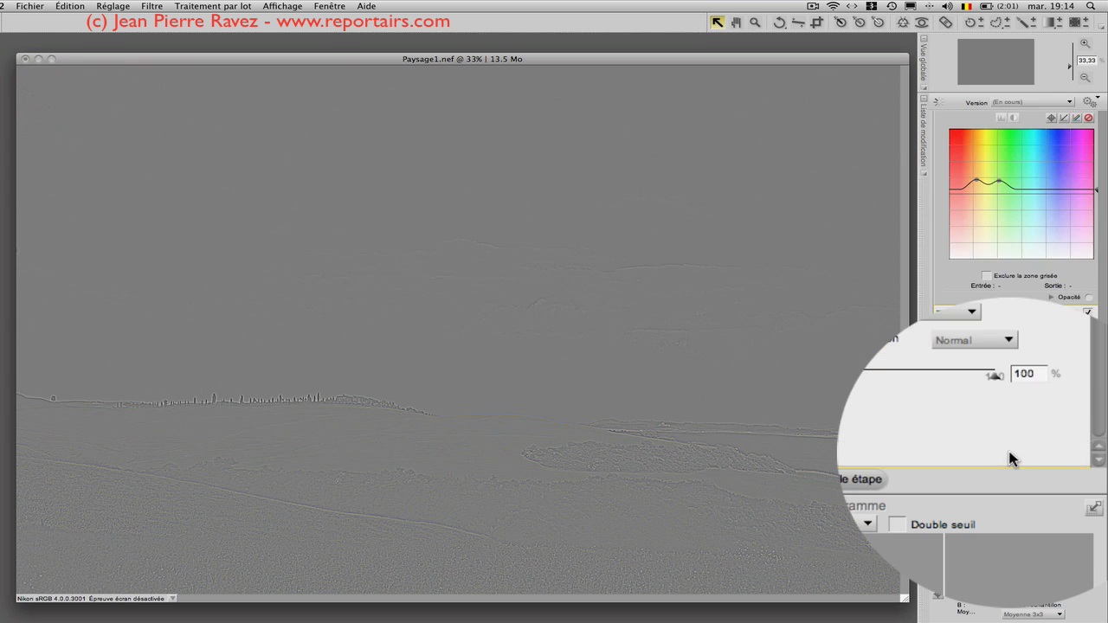
click(961, 389)
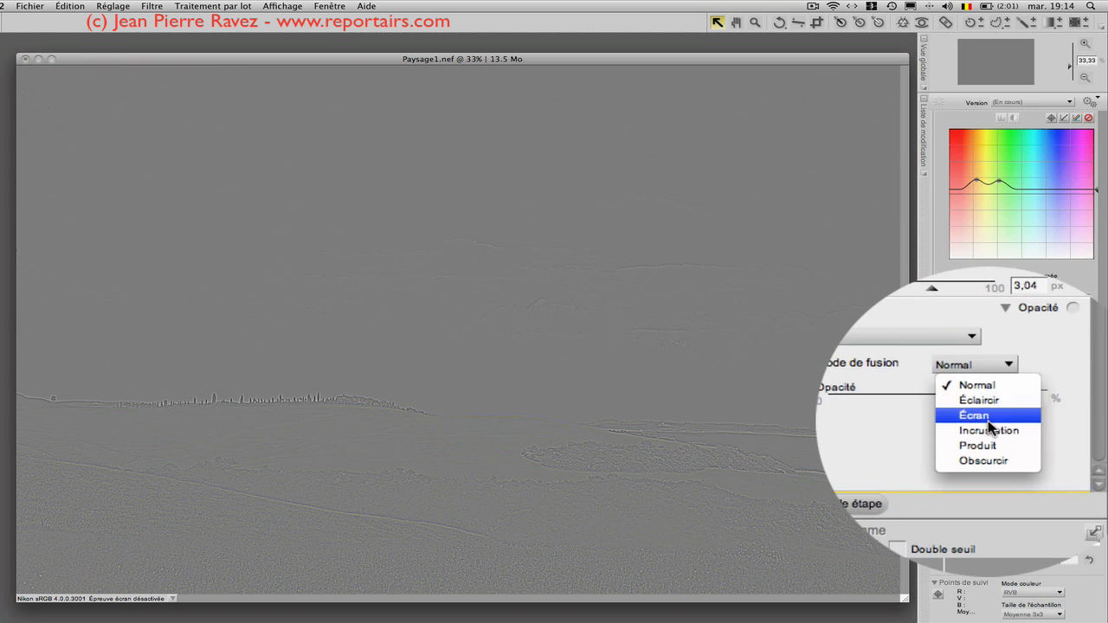
click(989, 430)
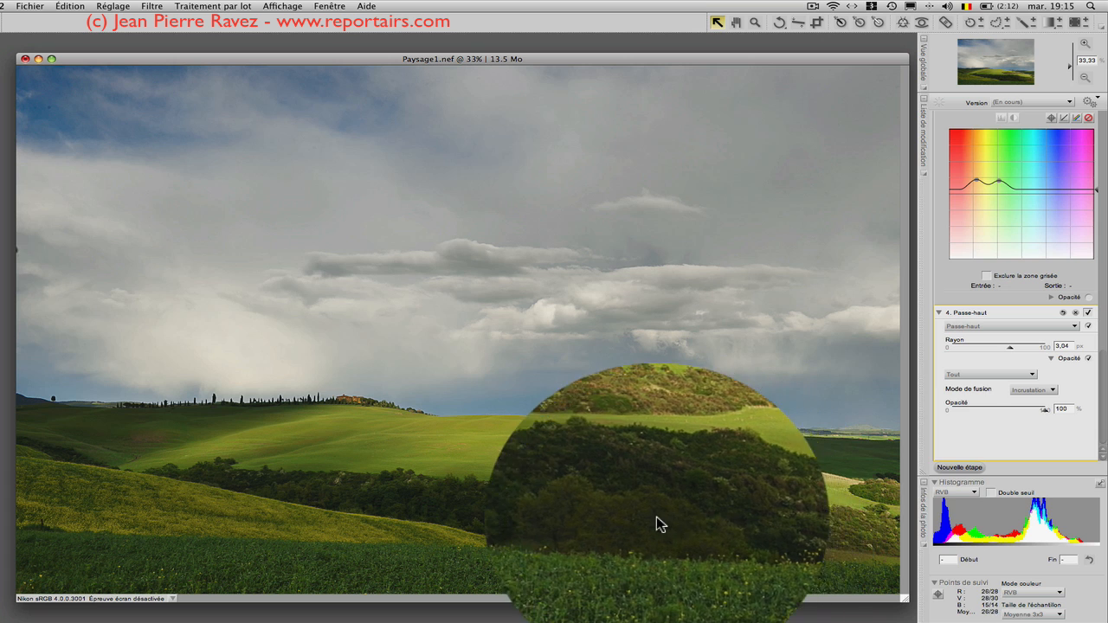
Add a Masque flou adjustment as a fifth step with intensity 40 %, radius 5 % and threshold 7
click(935, 466)
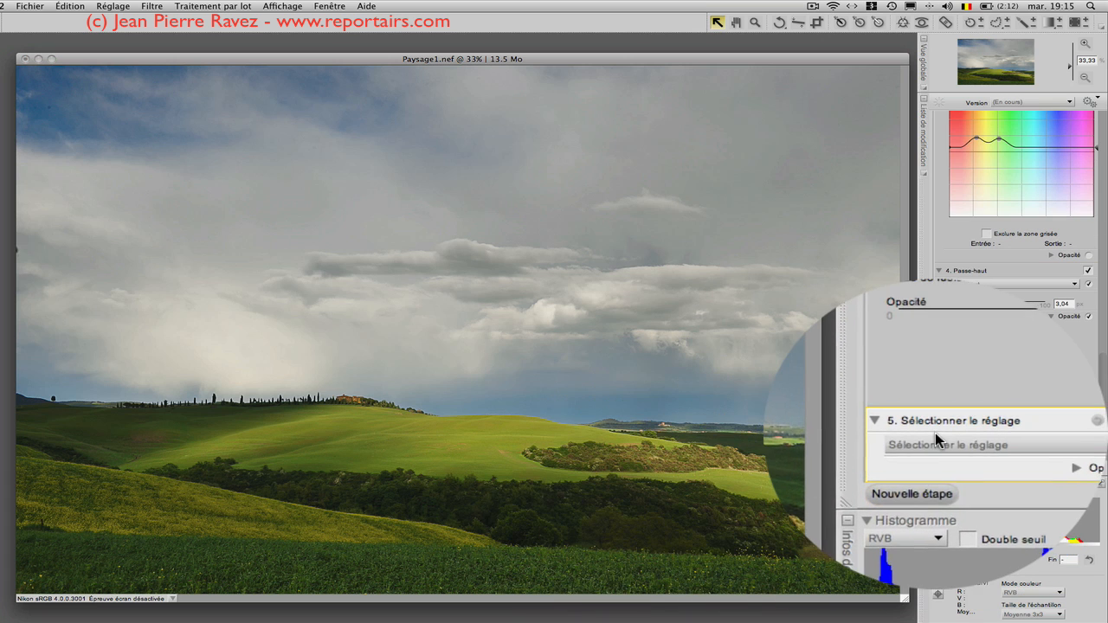
click(935, 437)
mouse_move(934, 470)
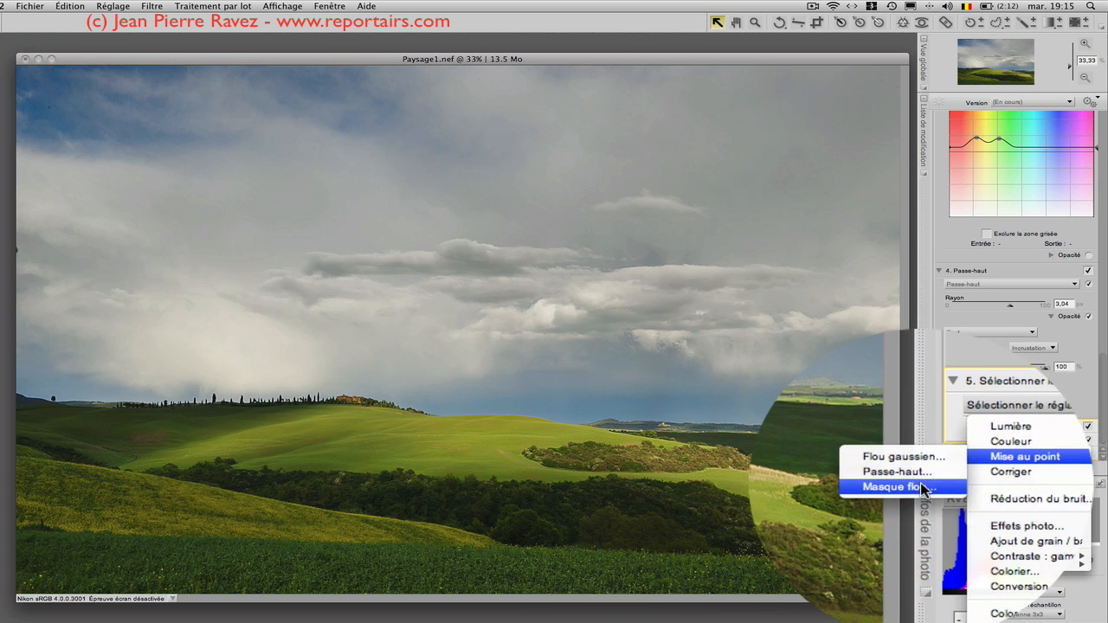
click(874, 488)
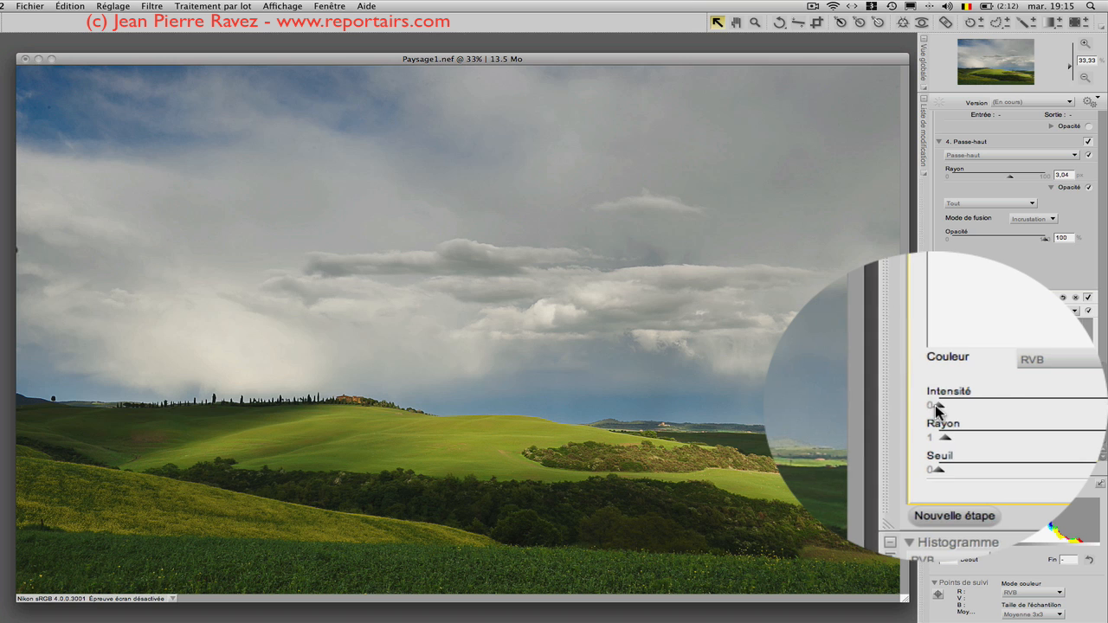
drag(936, 409, 938, 411)
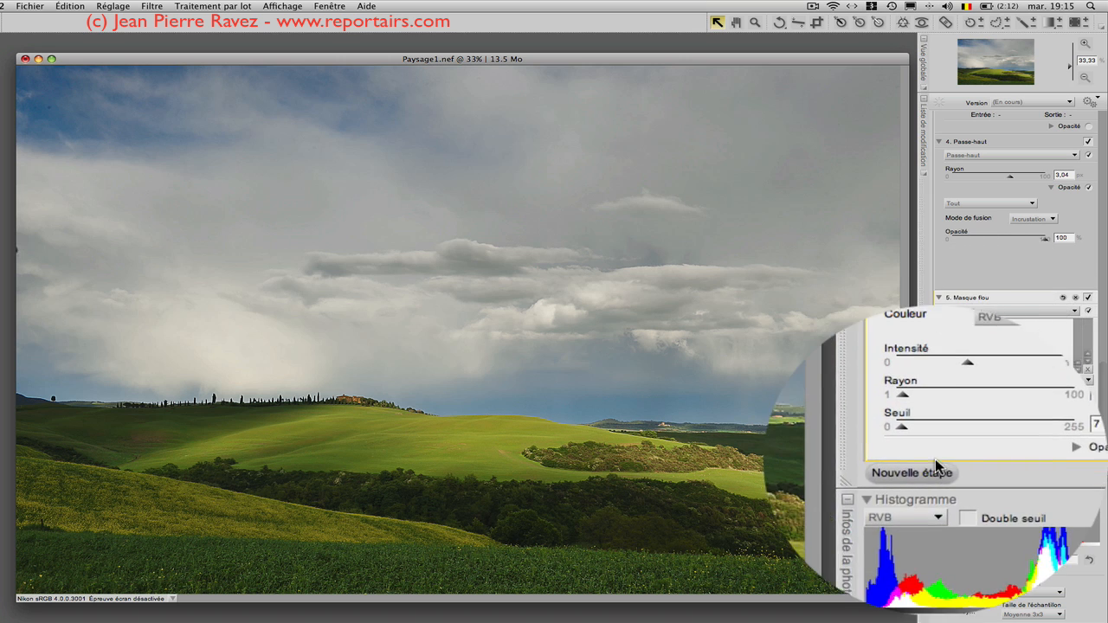
Add a sixth step and retouch the blemish in the clouds near the photo's left edge with the Autocorrecteur brush
click(944, 468)
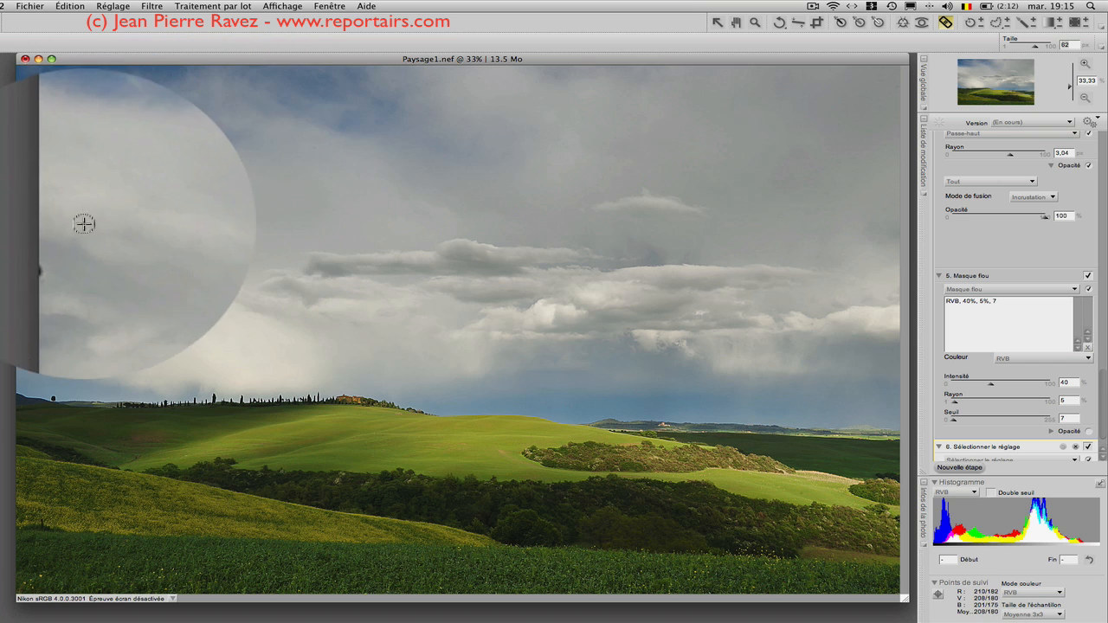
click(84, 253)
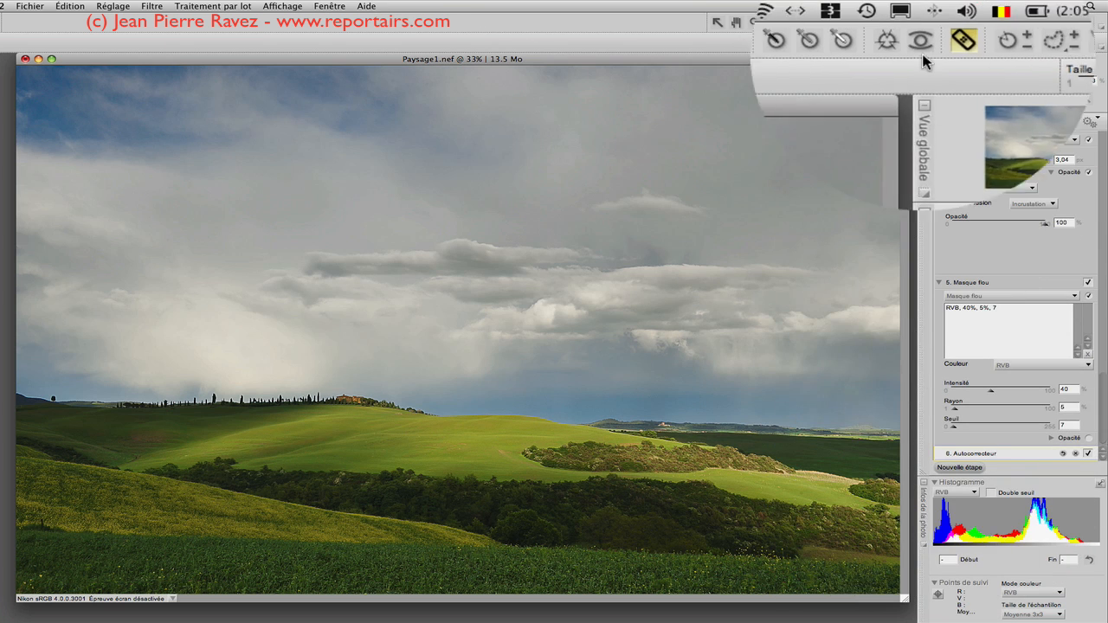
Set the crop proportions to 4x6 Paysage and draw a crop frame from the photo's lower-right corner up into the sky
click(816, 24)
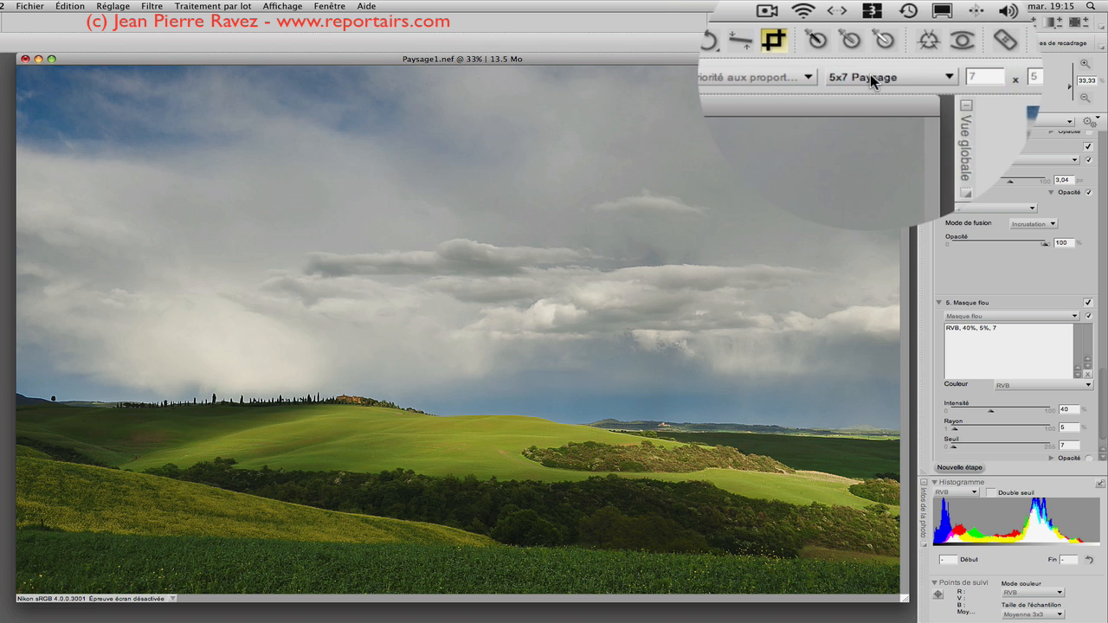
click(855, 76)
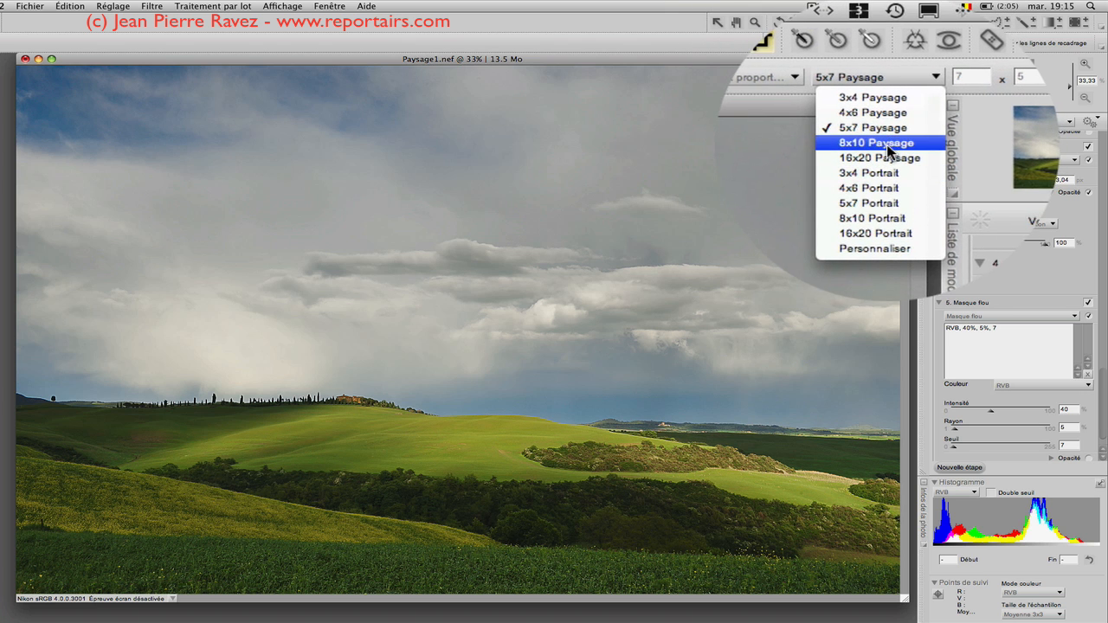
click(873, 112)
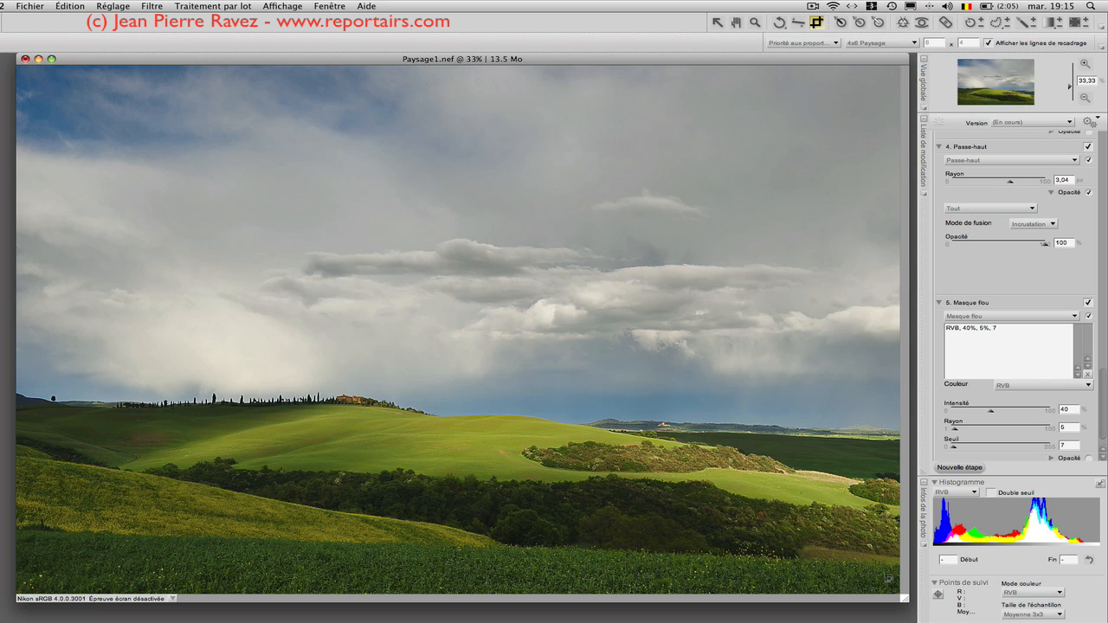
drag(856, 570, 140, 256)
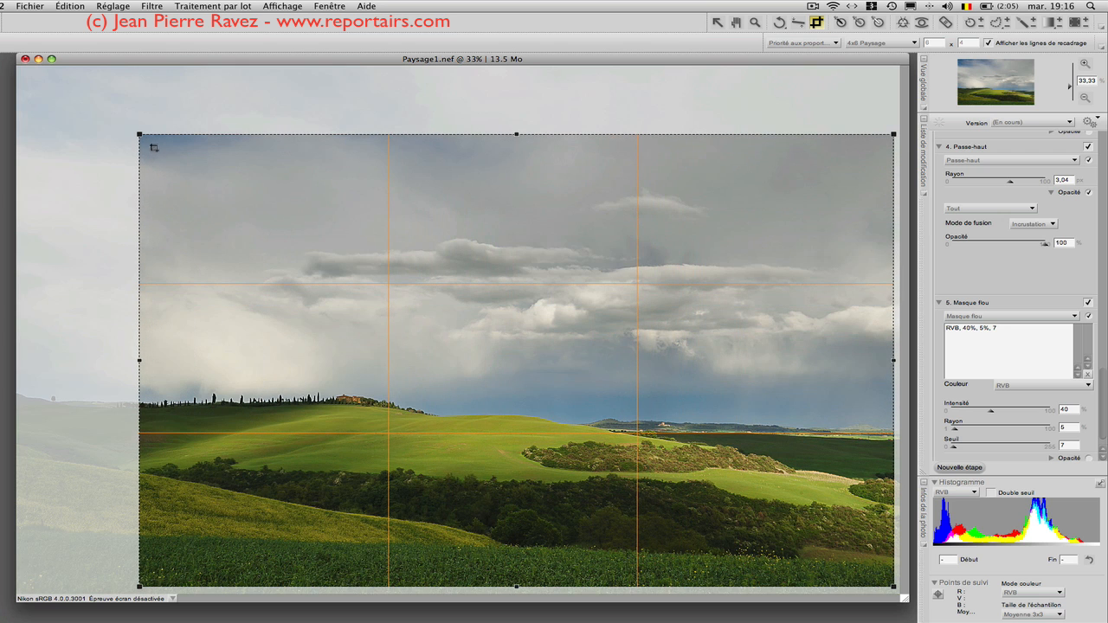
Enlarge the crop frame towards the upper-left, shift it up to align the lower thirds line with the horizon, and apply the crop
drag(141, 136, 86, 111)
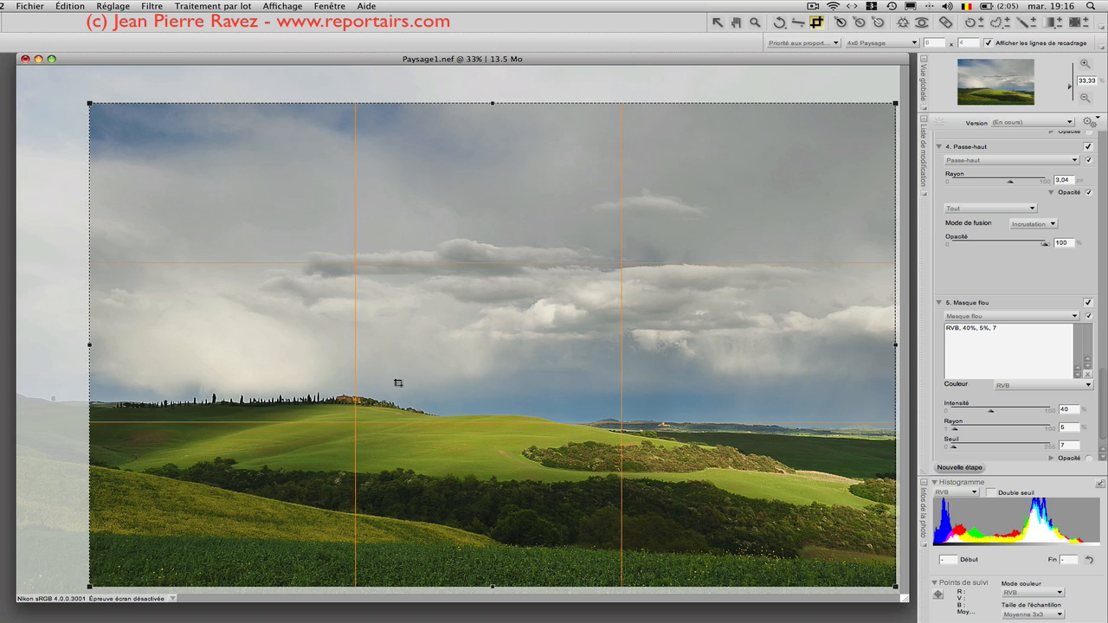
drag(398, 382, 391, 376)
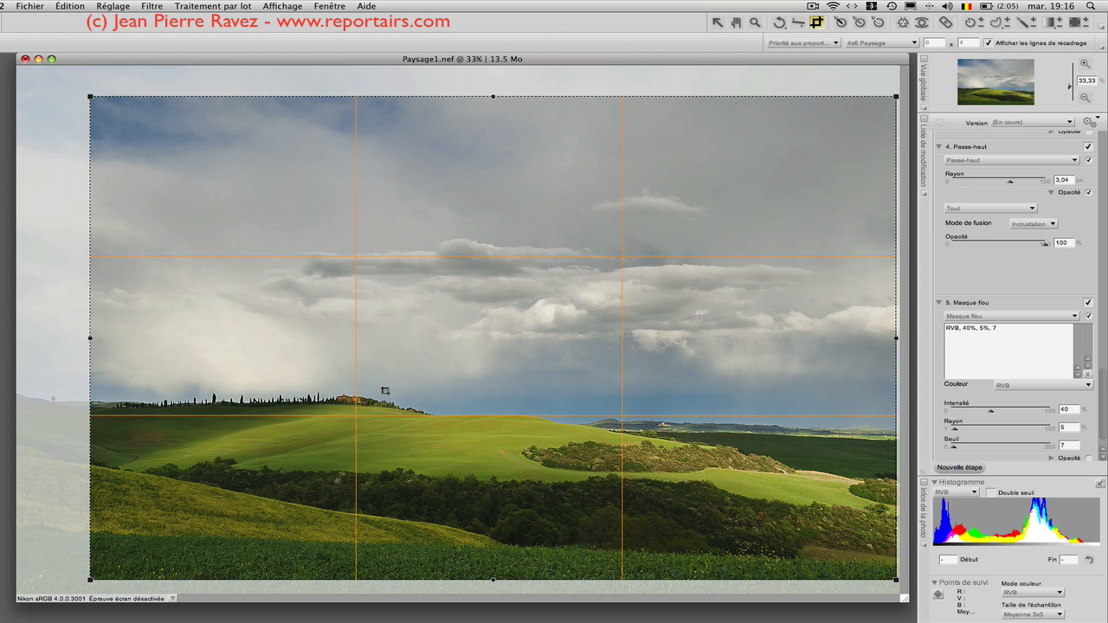
double_click(385, 390)
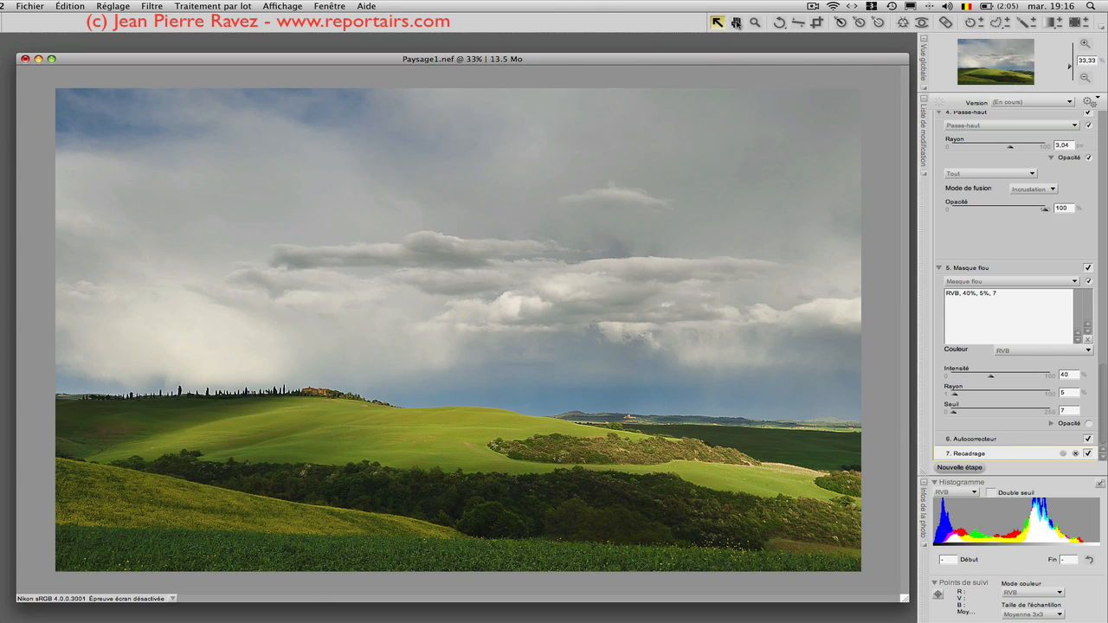
Fit the cropped photo to the available screen area and move its image window up
double_click(735, 23)
drag(698, 58, 695, 41)
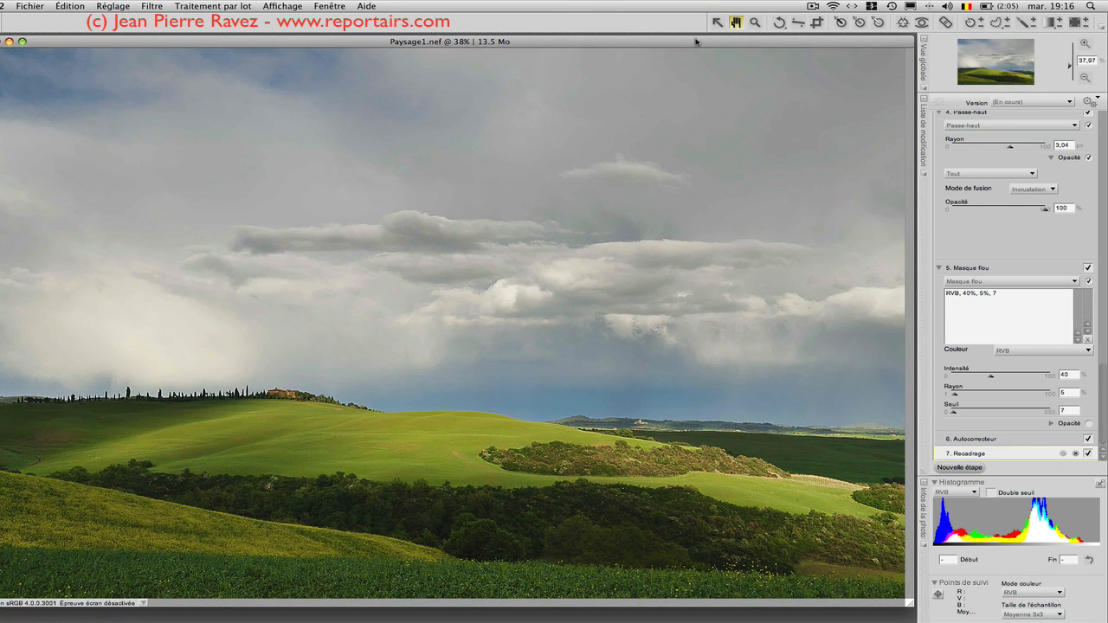